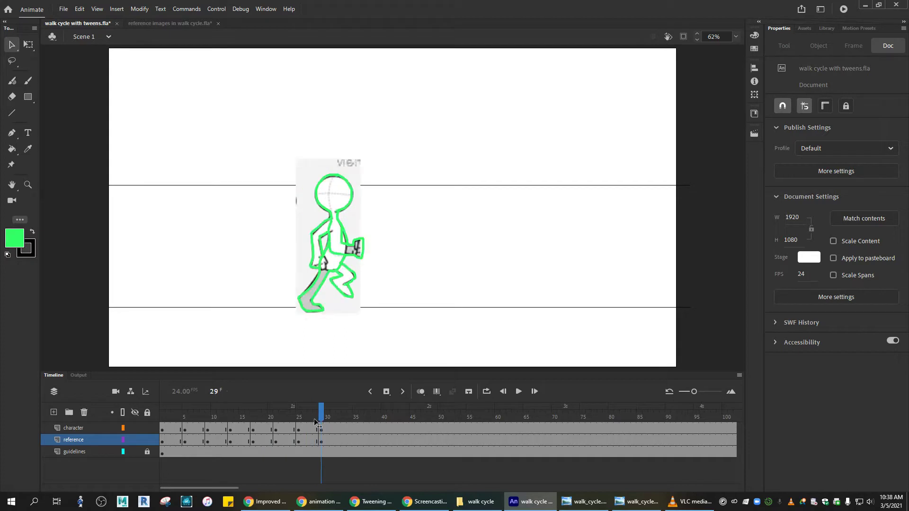
# Hide the reference layer and go to frame 3 of the character layer.
pyautogui.click(135, 439)
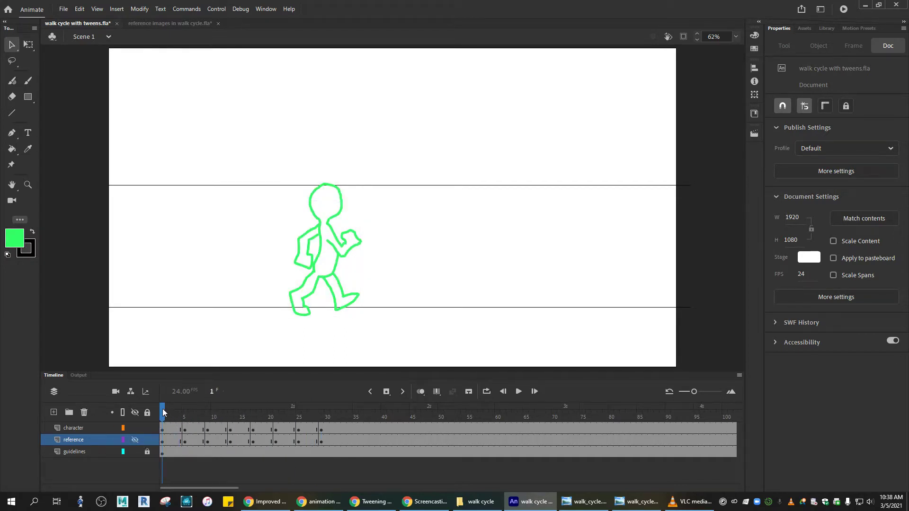
pyautogui.moveTo(163, 411)
pyautogui.mouseDown()
pyautogui.moveTo(320, 415)
pyautogui.moveTo(163, 410)
pyautogui.mouseUp()
pyautogui.moveTo(163, 412)
pyautogui.mouseDown()
pyautogui.moveTo(320, 412)
pyautogui.moveTo(173, 410)
pyautogui.mouseUp()
pyautogui.click(172, 430)
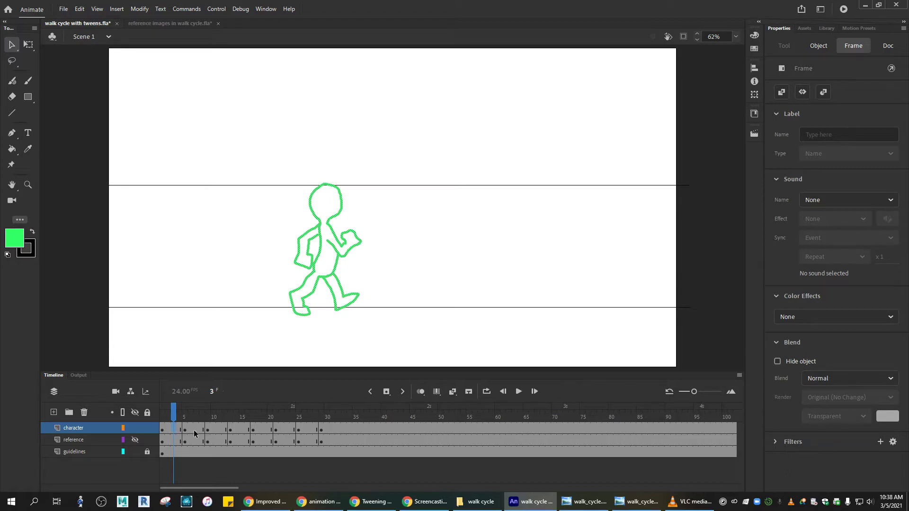
# Step through the character layer's keyframes from frame 1 to frame 25 to examine each walk pose.
pyautogui.click(161, 430)
pyautogui.click(186, 430)
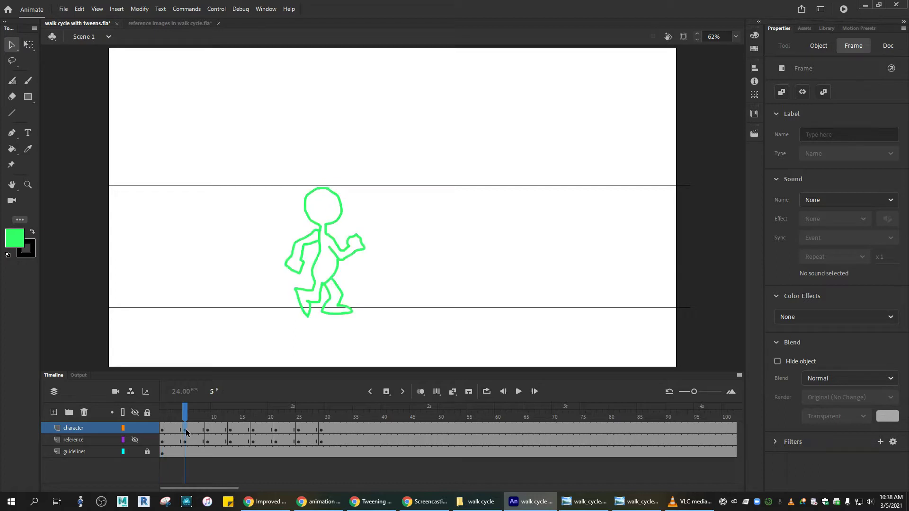
pyautogui.click(207, 431)
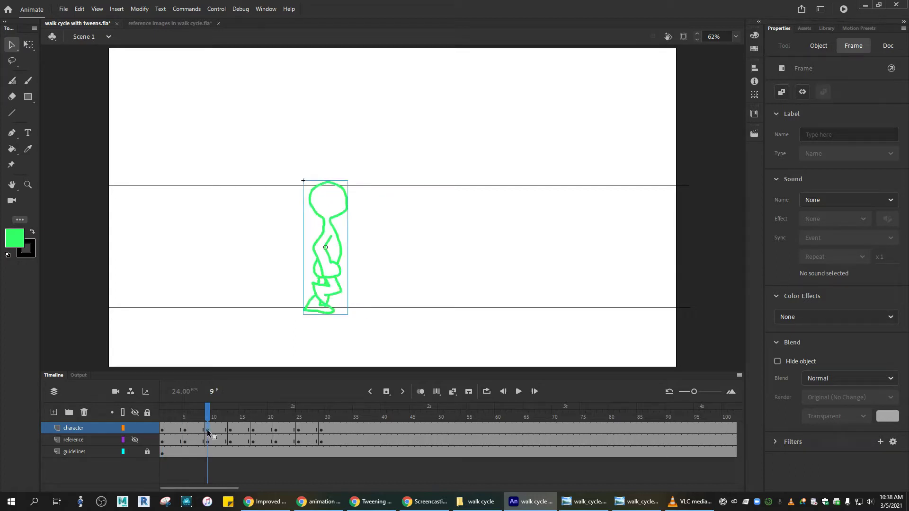
pyautogui.click(230, 430)
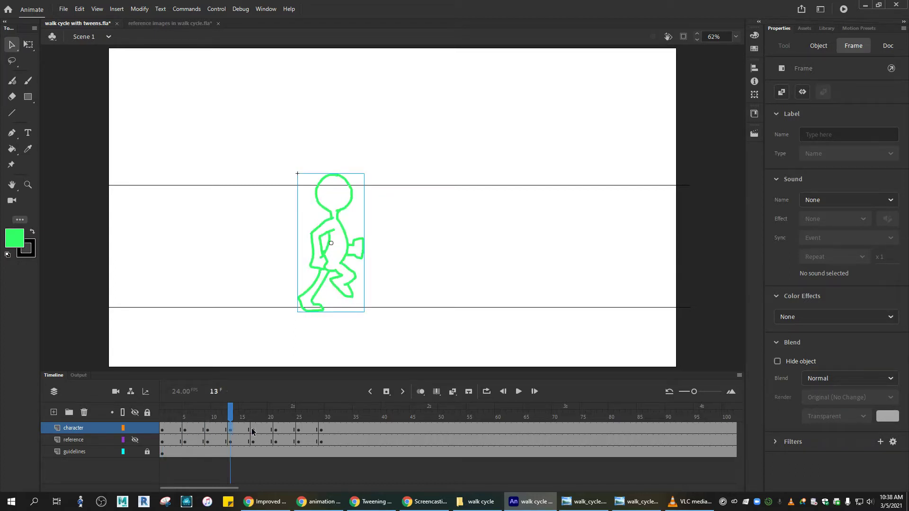
pyautogui.click(252, 430)
pyautogui.click(276, 430)
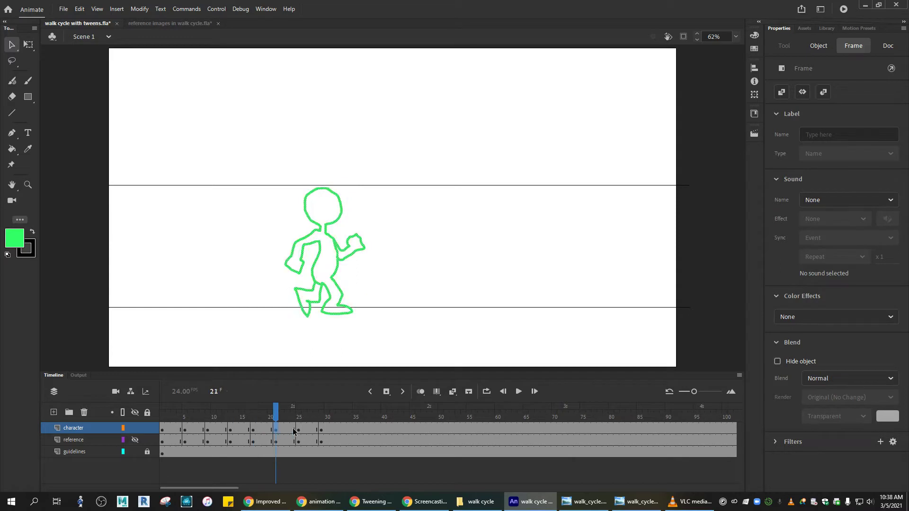
pyautogui.click(298, 430)
pyautogui.click(252, 430)
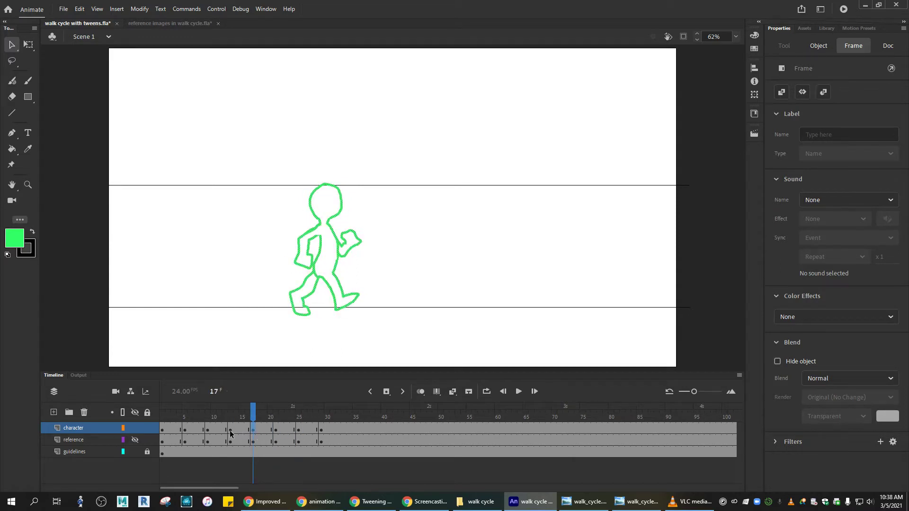
# Break apart the character symbols on frames 13 and 9 into raw shapes.
pyautogui.click(230, 431)
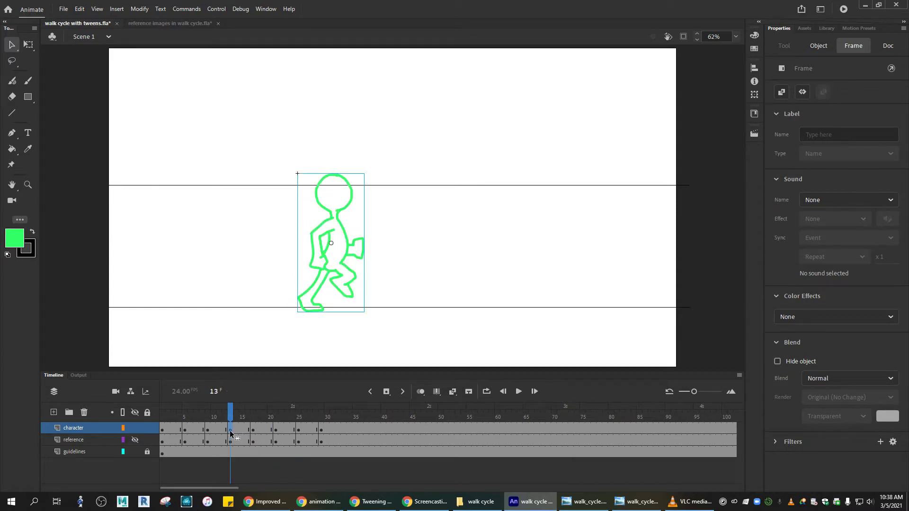
pyautogui.rightClick(317, 265)
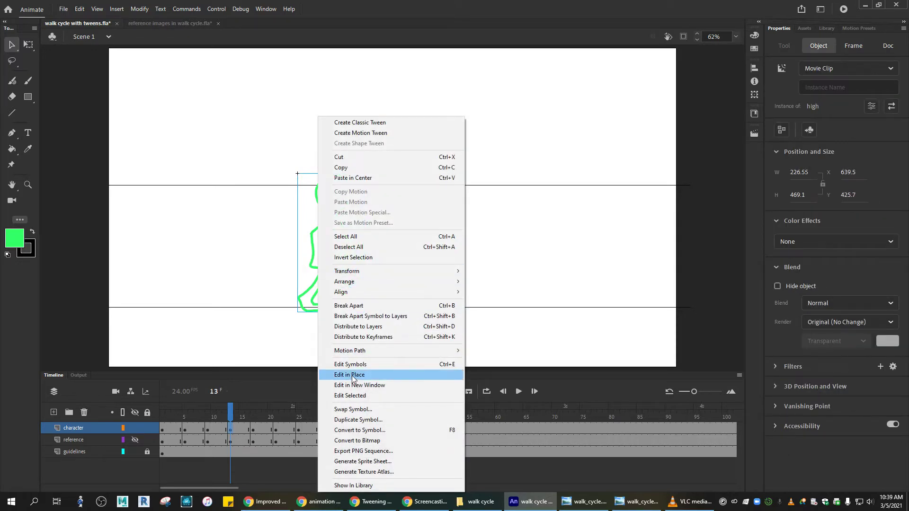
pyautogui.click(368, 306)
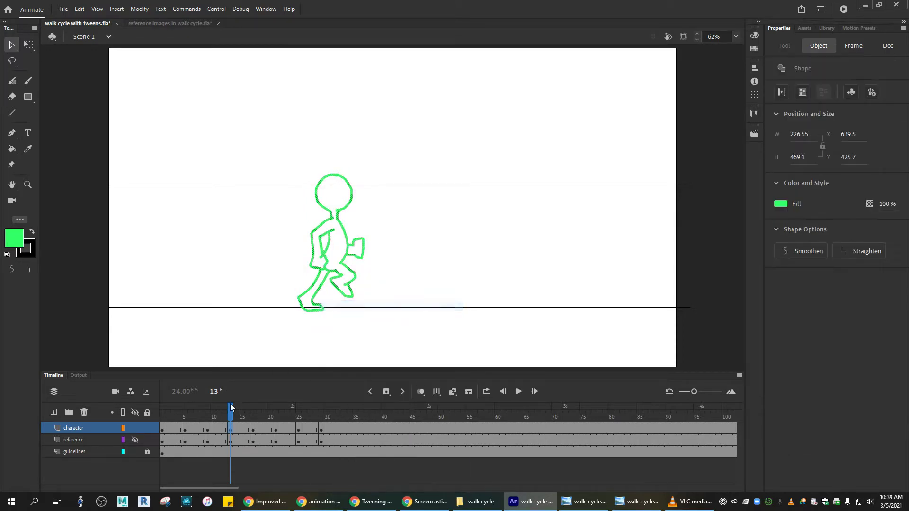
pyautogui.click(208, 430)
pyautogui.rightClick(327, 247)
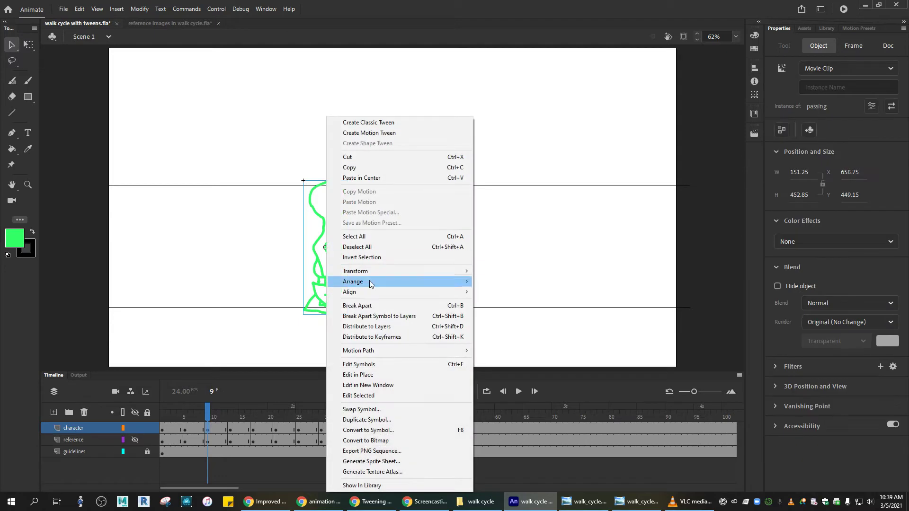
pyautogui.click(360, 305)
# Break apart the character symbol on frame 5 into a raw shape.
pyautogui.click(186, 428)
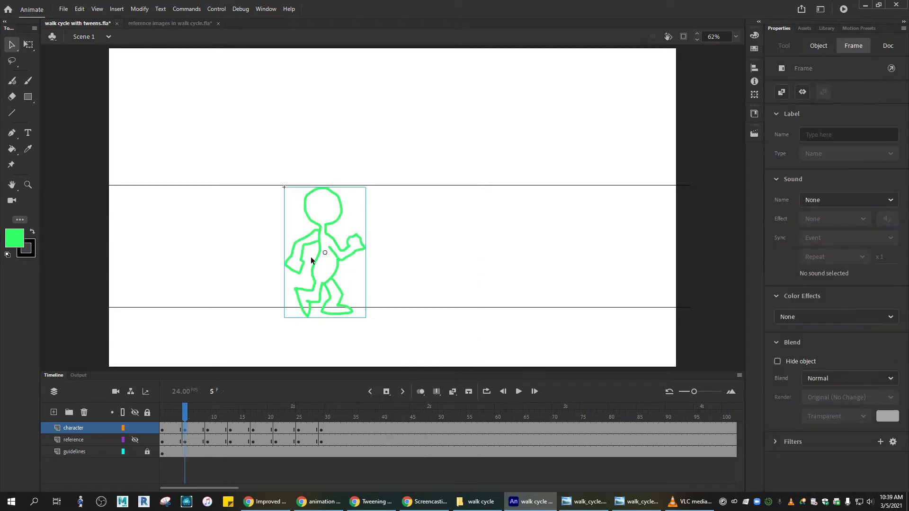
pyautogui.rightClick(311, 259)
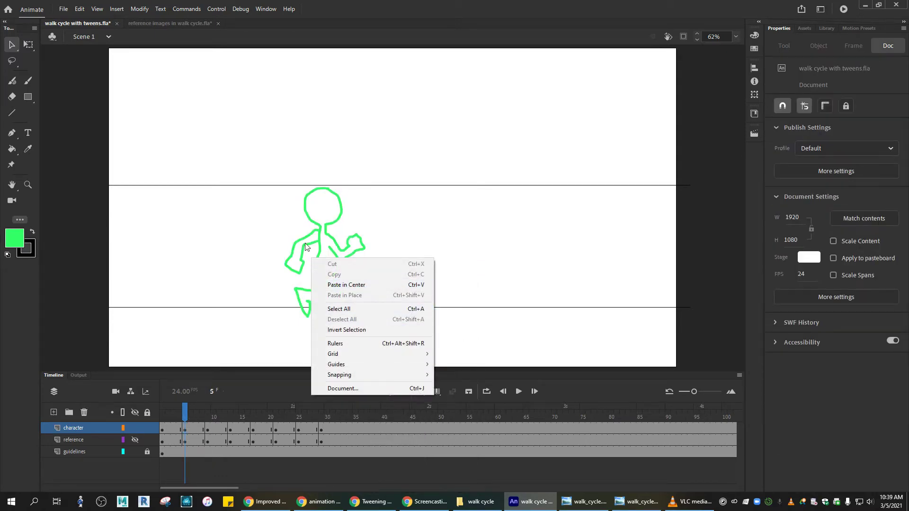
pyautogui.click(305, 245)
pyautogui.rightClick(305, 245)
pyautogui.click(359, 304)
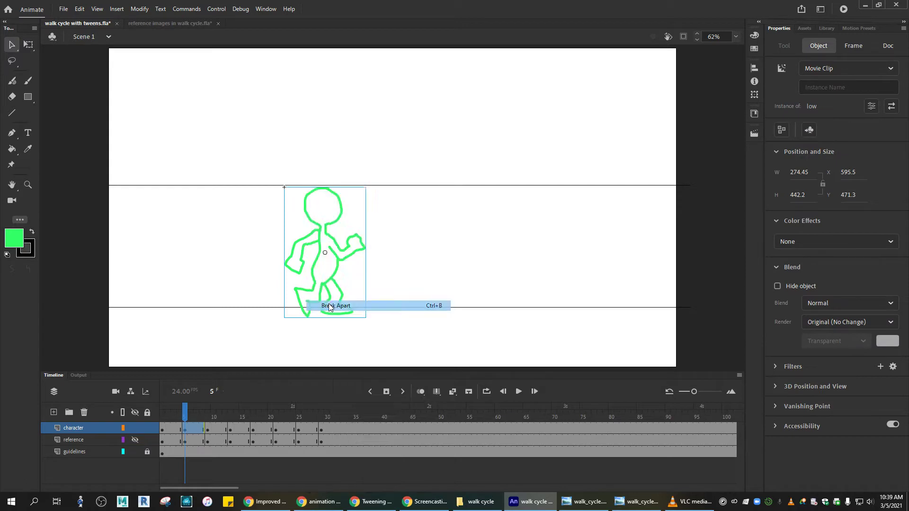
# Scrub between frames 1 and 5 to examine how the first two character poses differ.
pyautogui.click(165, 430)
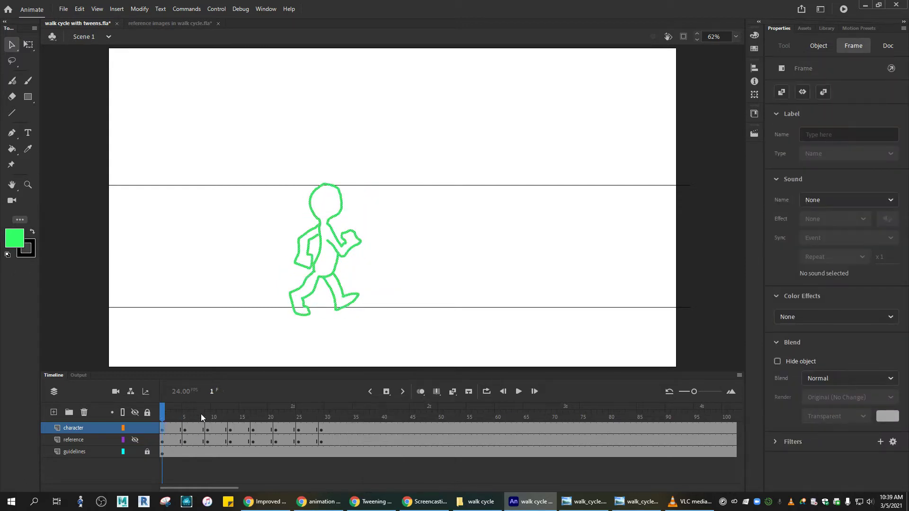
pyautogui.moveTo(162, 415)
pyautogui.mouseDown()
pyautogui.moveTo(223, 408)
pyautogui.moveTo(163, 412)
pyautogui.moveTo(164, 428)
pyautogui.mouseUp()
pyautogui.click(165, 428)
pyautogui.click(185, 429)
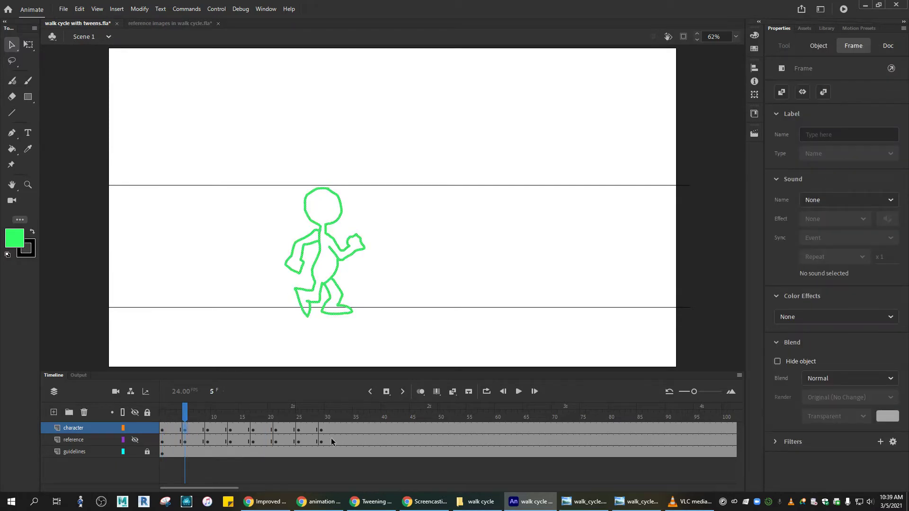
pyautogui.moveTo(185, 415)
pyautogui.mouseDown()
pyautogui.moveTo(165, 413)
pyautogui.moveTo(185, 415)
pyautogui.mouseUp()
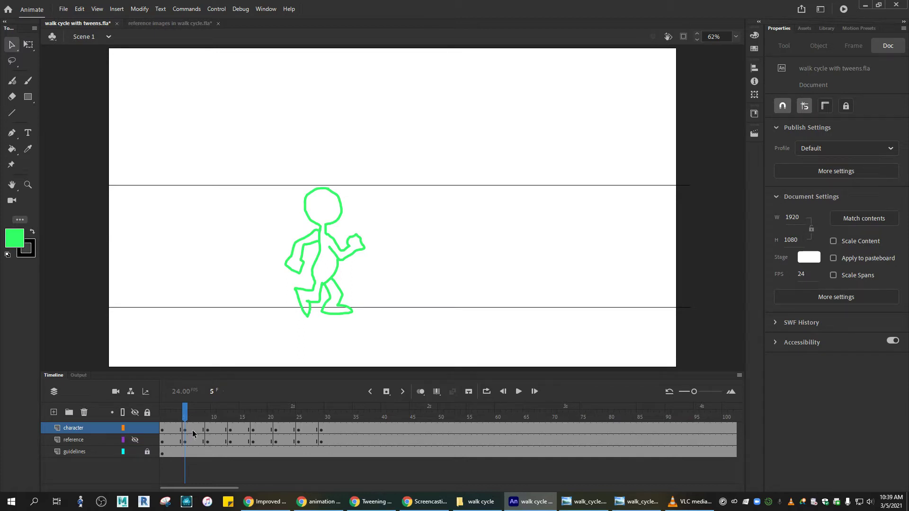
pyautogui.moveTo(185, 415); pyautogui.dragTo(162, 415)
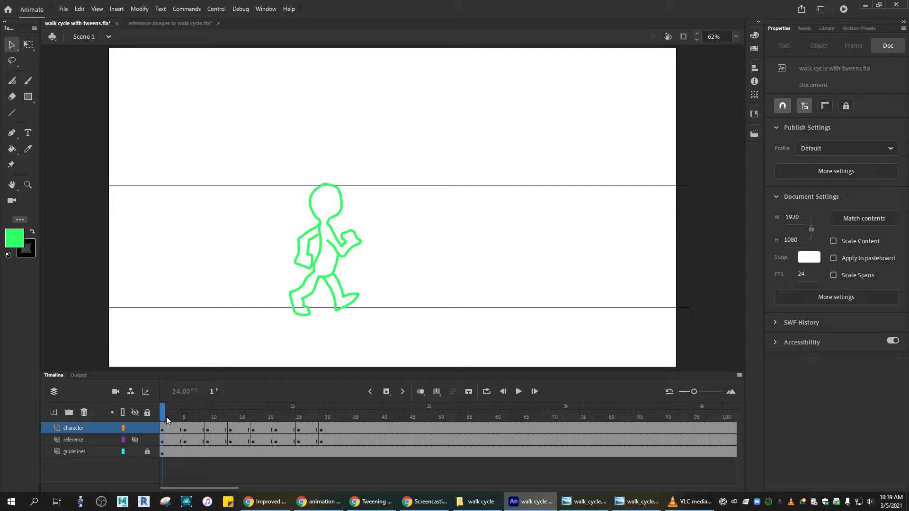
pyautogui.moveTo(164, 412); pyautogui.dragTo(242, 417)
pyautogui.click(173, 429)
# Review the character poses on every fourth frame, from frame 1 through the last keyframe at frame 29.
pyautogui.click(162, 430)
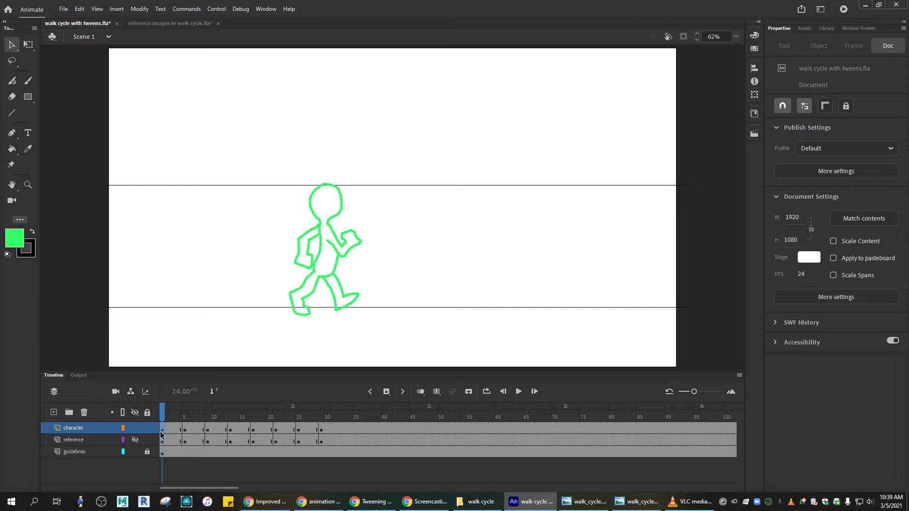
pyautogui.click(185, 431)
pyautogui.click(208, 432)
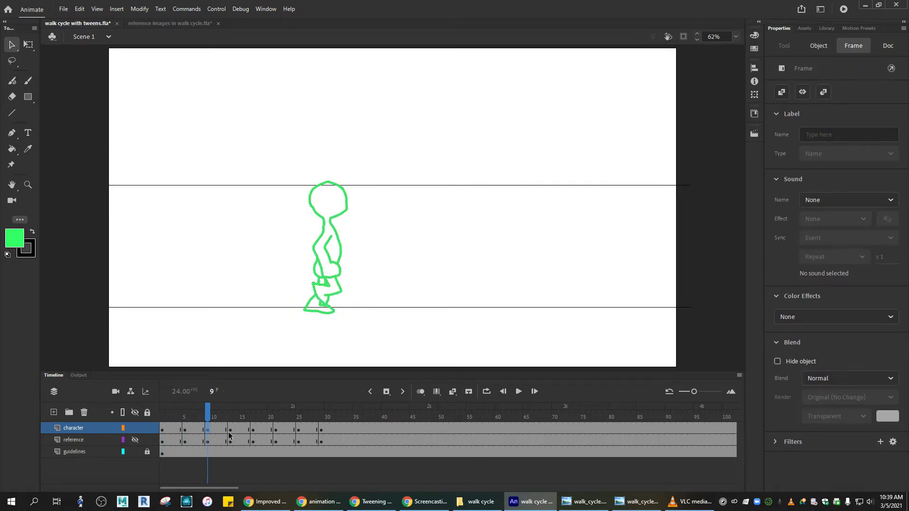
pyautogui.click(231, 432)
pyautogui.click(254, 432)
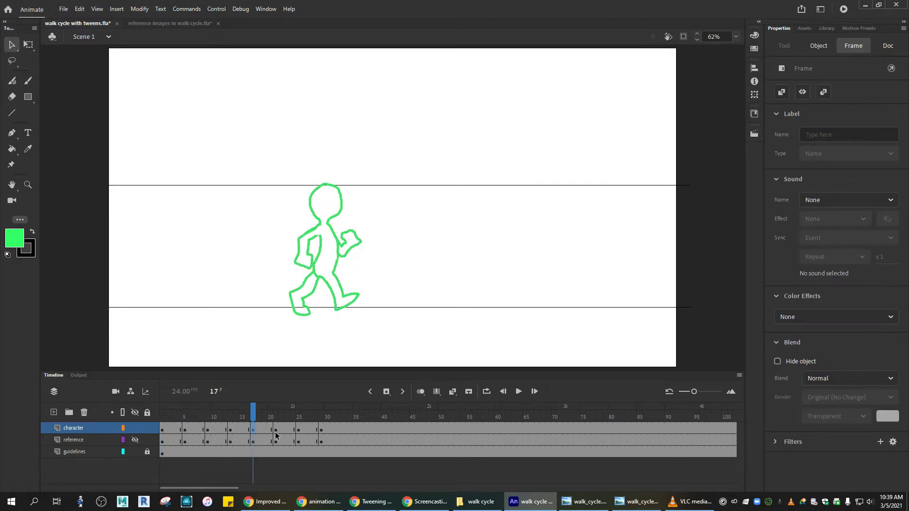
pyautogui.click(276, 432)
pyautogui.click(299, 432)
pyautogui.click(322, 431)
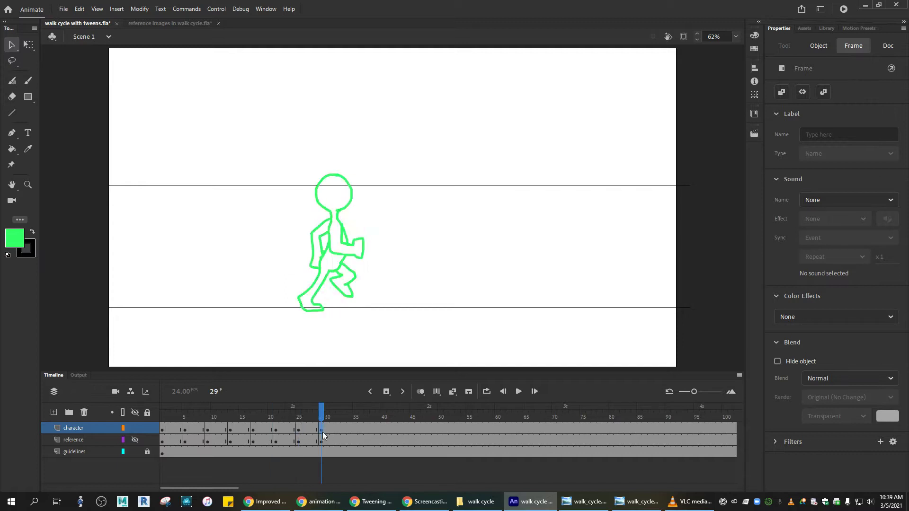
# Insert a blank keyframe at frame 3 of the character layer, midway between the poses on frames 1 and 5.
pyautogui.click(173, 432)
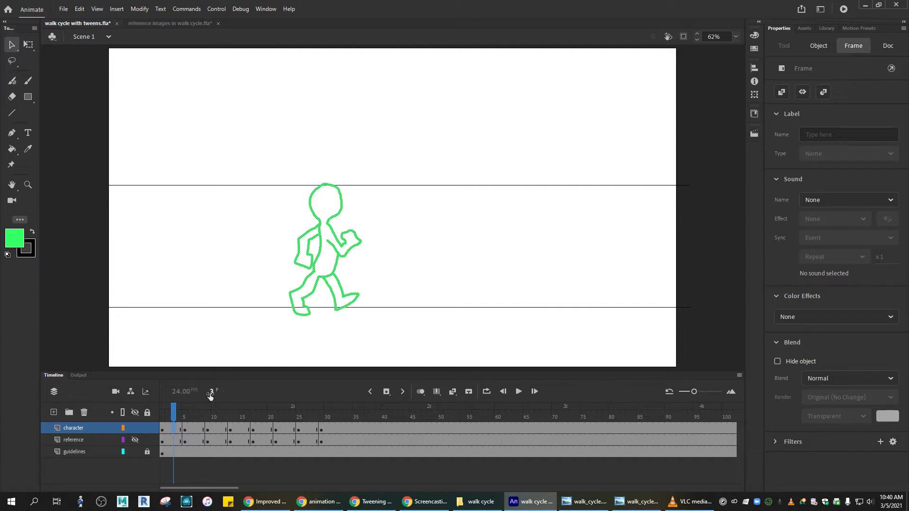
pyautogui.click(163, 429)
pyautogui.click(168, 430)
pyautogui.click(173, 429)
pyautogui.click(179, 430)
pyautogui.click(184, 431)
pyautogui.click(184, 431)
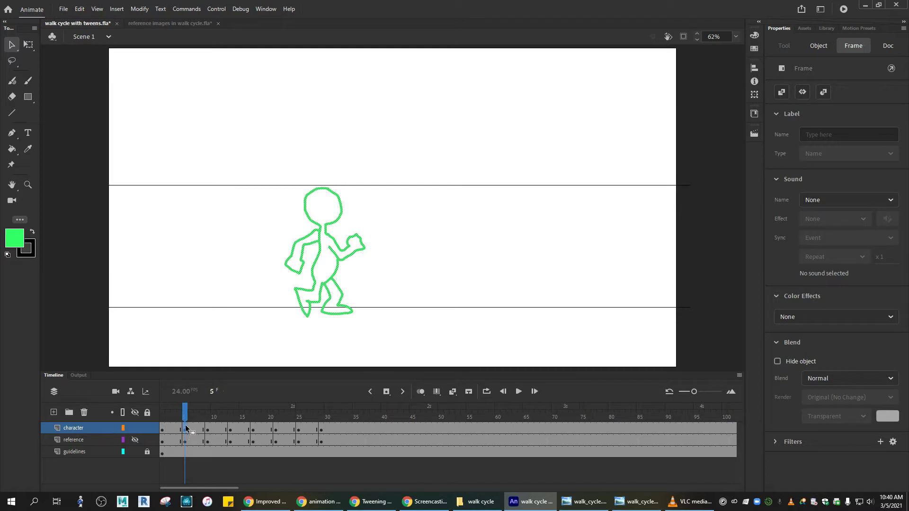
pyautogui.click(173, 432)
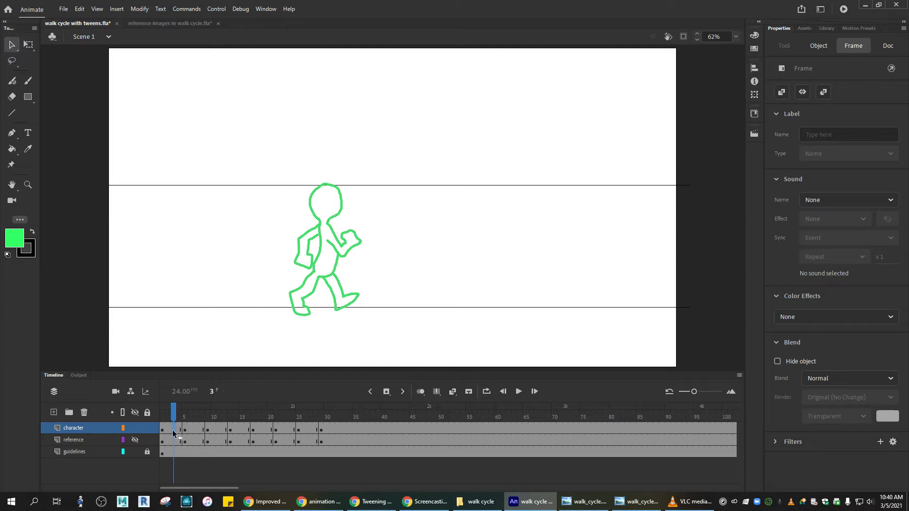
pyautogui.press('Delete')
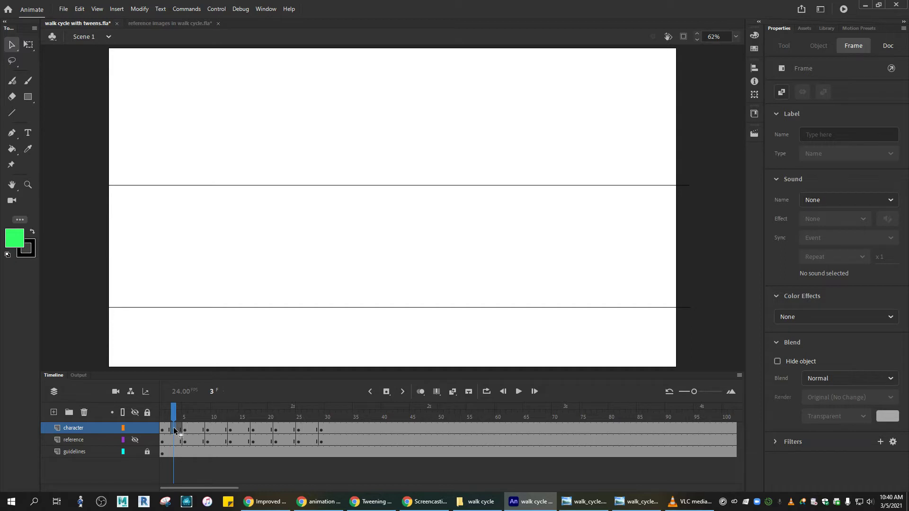
# Turn on onion skinning around frame 3, with the range starting at frame 1 and ending at frame 5.
pyautogui.click(420, 391)
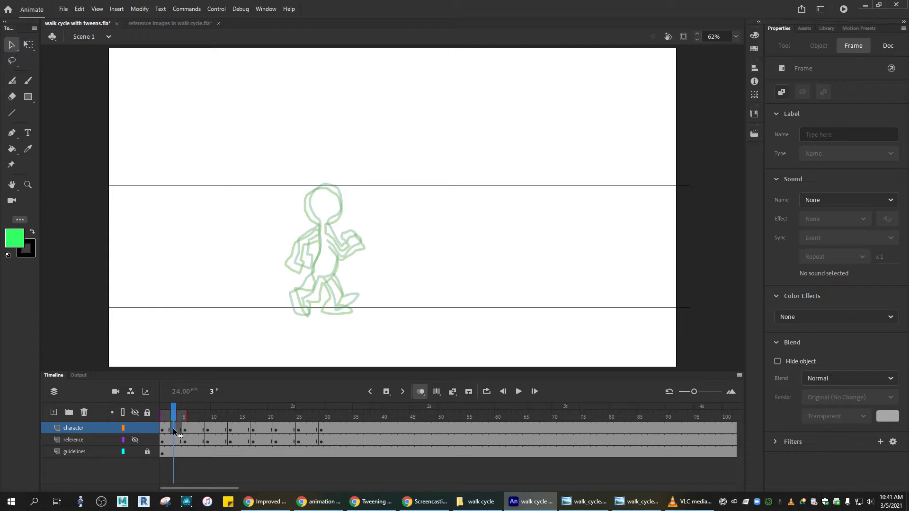
pyautogui.moveTo(187, 416); pyautogui.dragTo(325, 416)
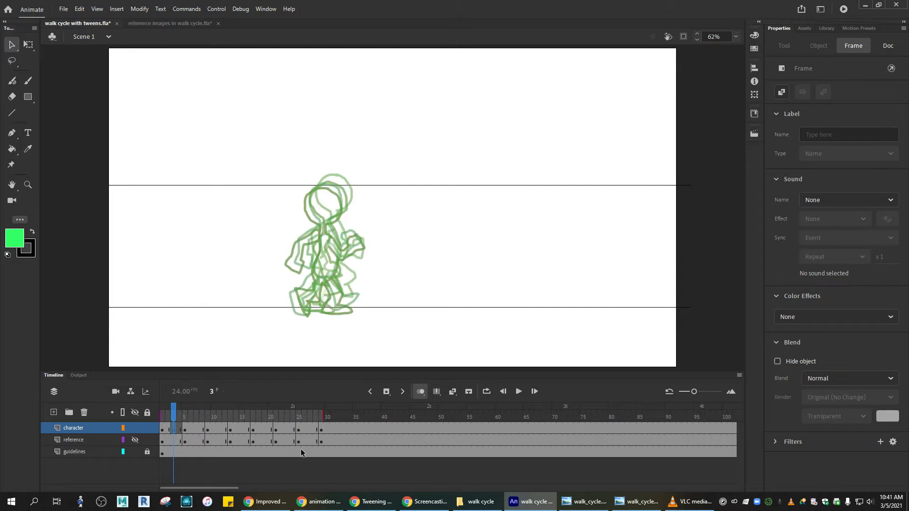
pyautogui.moveTo(323, 417)
pyautogui.mouseDown()
pyautogui.moveTo(161, 416)
pyautogui.moveTo(187, 415)
pyautogui.mouseUp()
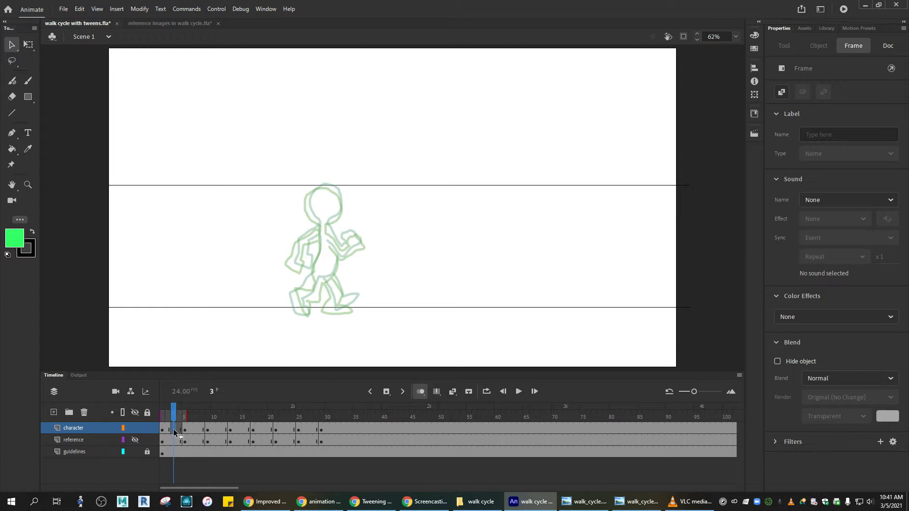
# Activate the Fluid Brush for drawing the in-between pose on frame 3.
pyautogui.hotkey('ctrl', '=')
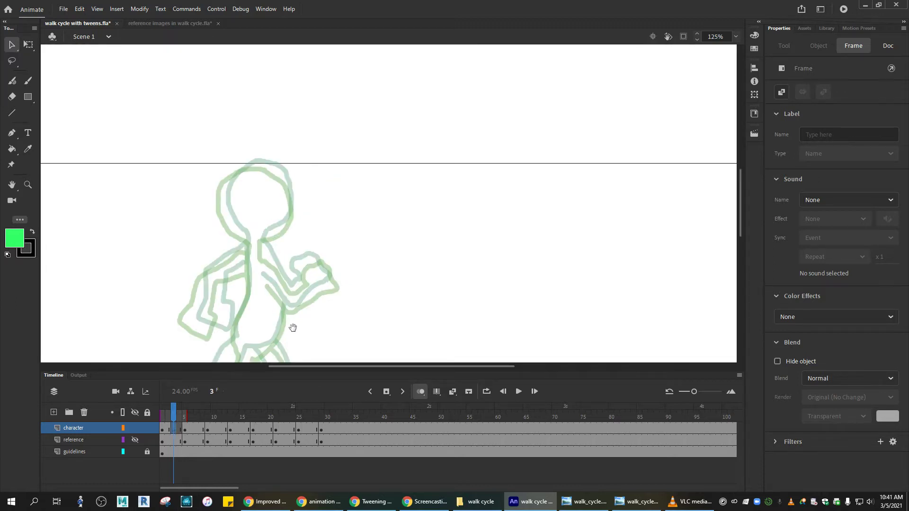
pyautogui.moveTo(292, 326)
pyautogui.mouseDown()
pyautogui.moveTo(317, 254)
pyautogui.moveTo(339, 247)
pyautogui.mouseUp()
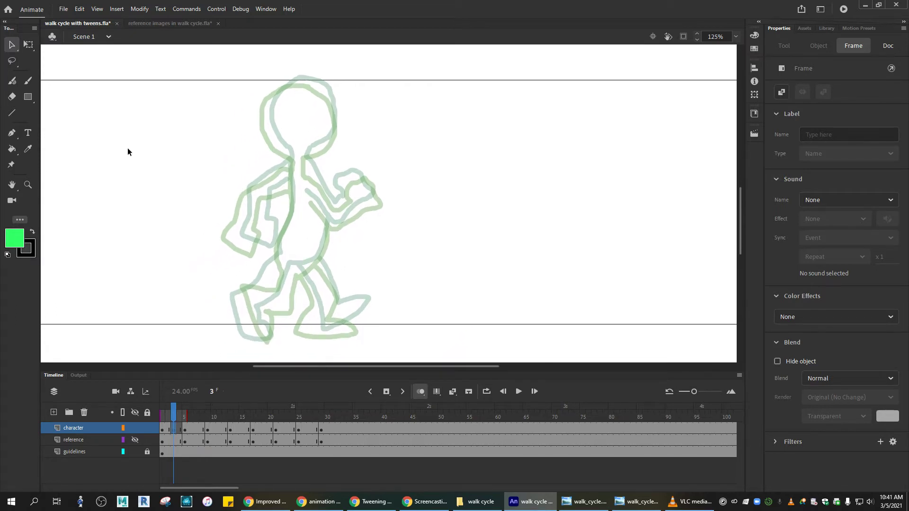
pyautogui.click(13, 81)
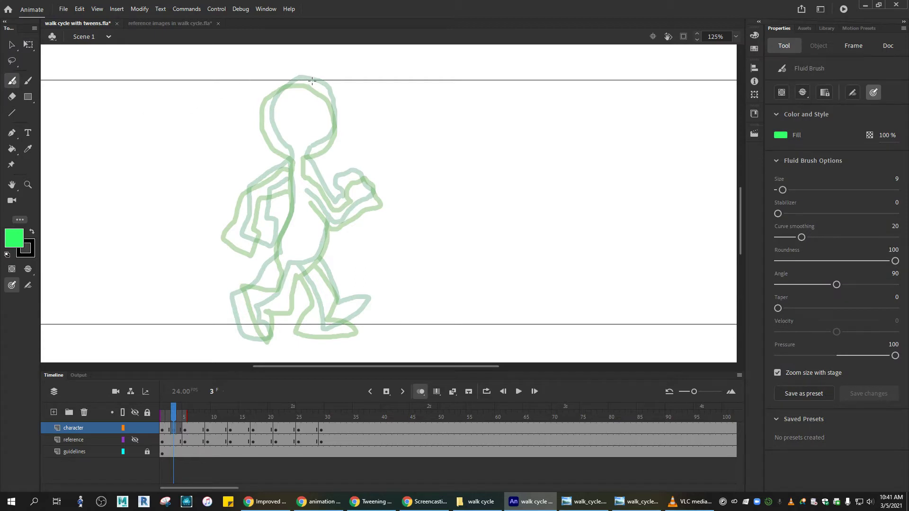
# Compare the character poses shown on frames 1 and 6 before drawing the in-between.
pyautogui.click(162, 428)
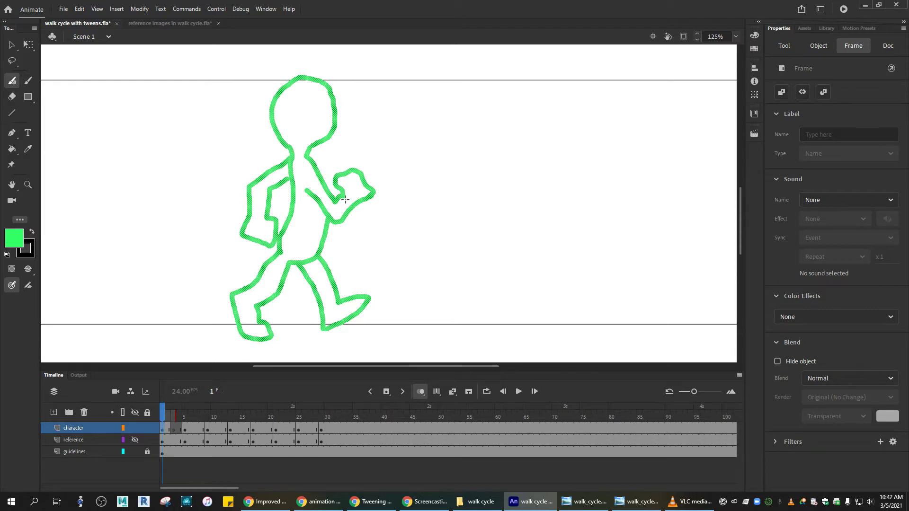
pyautogui.click(188, 429)
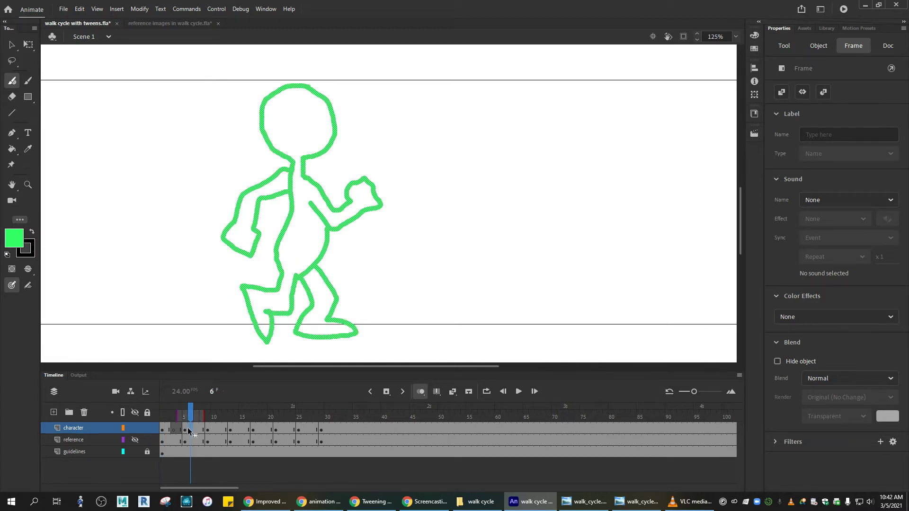
pyautogui.click(163, 428)
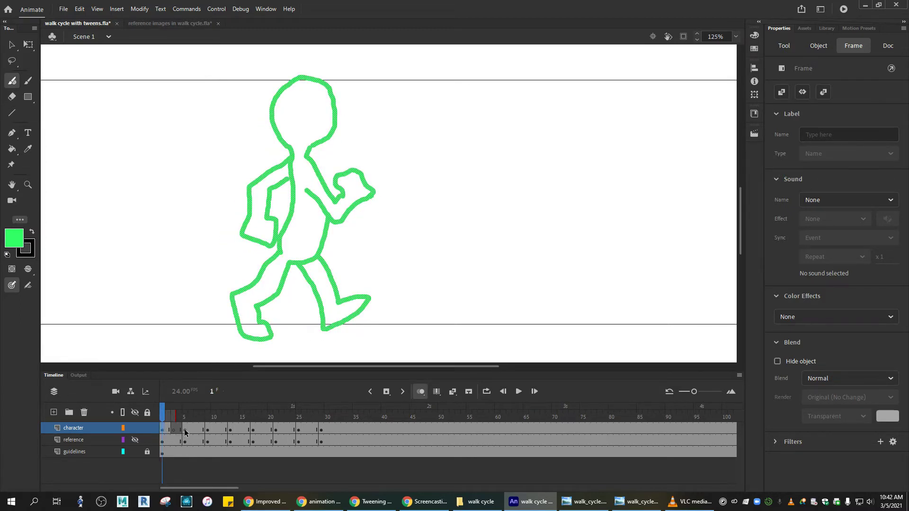
# Reduce the Fluid Brush size to 4 for drawing the in-between pose on frame 3 of the character layer.
pyautogui.click(185, 430)
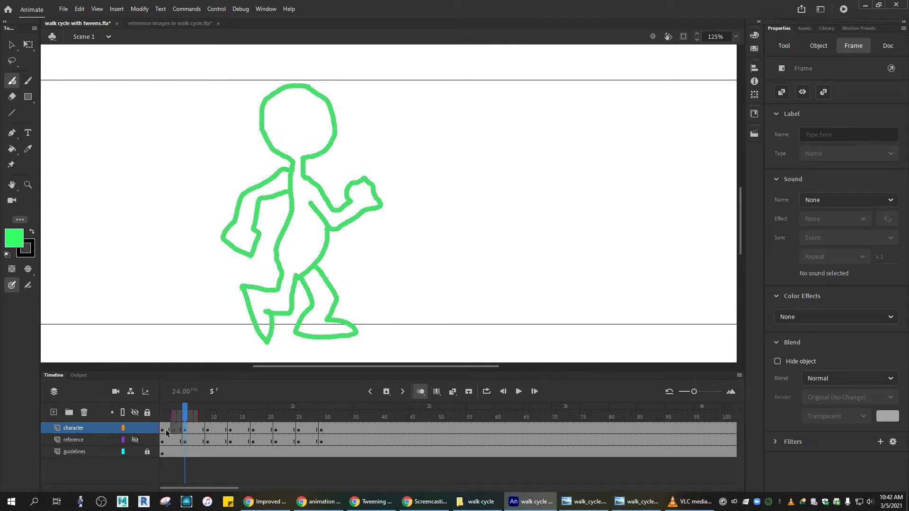
pyautogui.click(173, 428)
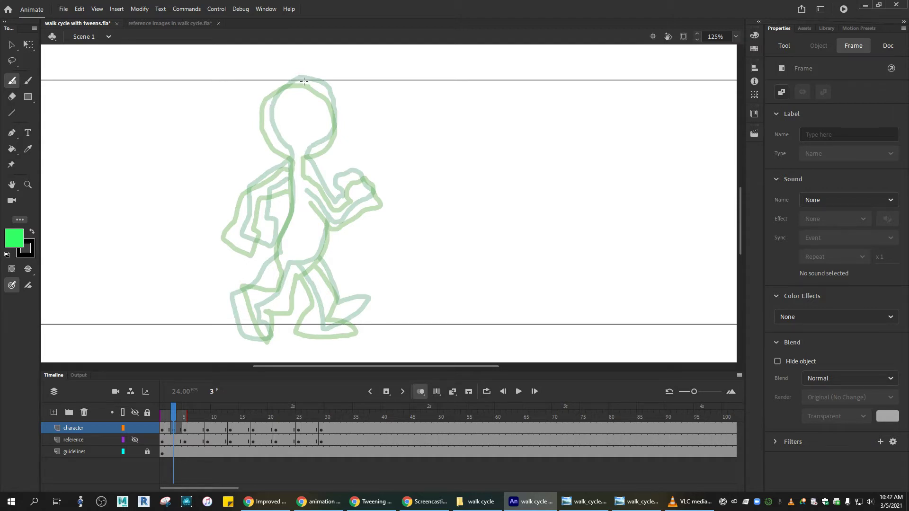
pyautogui.moveTo(305, 80); pyautogui.dragTo(287, 81)
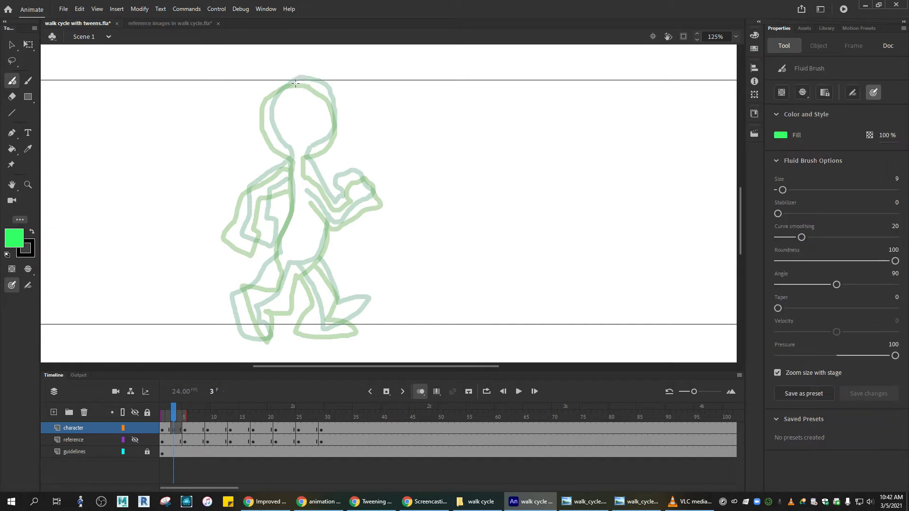
pyautogui.press('[')
pyautogui.press('[')
pyautogui.press('[')
pyautogui.press('[')
pyautogui.moveTo(303, 81); pyautogui.dragTo(290, 80)
pyautogui.hotkey('ctrl', 'z')
# Draw the head, neck, both arms and back of the torso on frame 3, midway between the onion-skinned poses.
pyautogui.moveTo(304, 81)
pyautogui.mouseDown()
pyautogui.moveTo(281, 85)
pyautogui.moveTo(269, 103)
pyautogui.moveTo(275, 138)
pyautogui.moveTo(292, 153)
pyautogui.mouseUp()
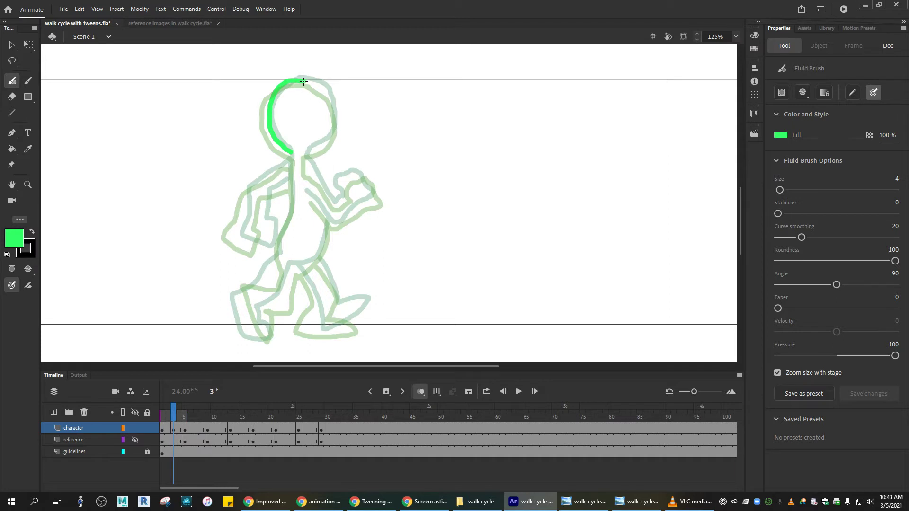
pyautogui.moveTo(303, 81)
pyautogui.mouseDown()
pyautogui.moveTo(334, 100)
pyautogui.moveTo(339, 124)
pyautogui.moveTo(329, 144)
pyautogui.moveTo(307, 152)
pyautogui.moveTo(308, 163)
pyautogui.moveTo(290, 161)
pyautogui.mouseUp()
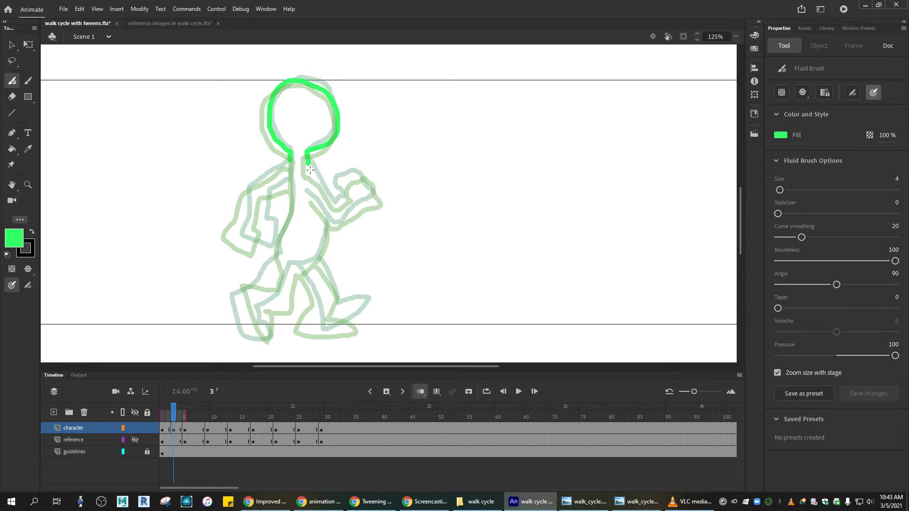
pyautogui.moveTo(307, 160)
pyautogui.mouseDown()
pyautogui.moveTo(333, 203)
pyautogui.moveTo(344, 200)
pyautogui.moveTo(340, 185)
pyautogui.moveTo(361, 174)
pyautogui.moveTo(377, 197)
pyautogui.moveTo(334, 226)
pyautogui.moveTo(320, 222)
pyautogui.moveTo(308, 199)
pyautogui.mouseUp()
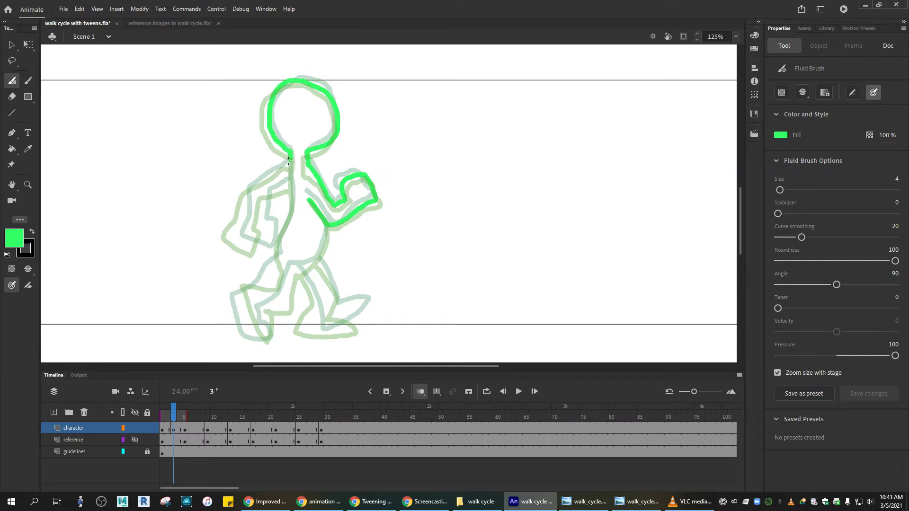
pyautogui.moveTo(288, 161)
pyautogui.mouseDown()
pyautogui.moveTo(244, 193)
pyautogui.moveTo(235, 239)
pyautogui.moveTo(263, 248)
pyautogui.moveTo(270, 240)
pyautogui.moveTo(265, 195)
pyautogui.moveTo(289, 185)
pyautogui.moveTo(289, 158)
pyautogui.moveTo(277, 244)
pyautogui.moveTo(283, 262)
pyautogui.mouseUp()
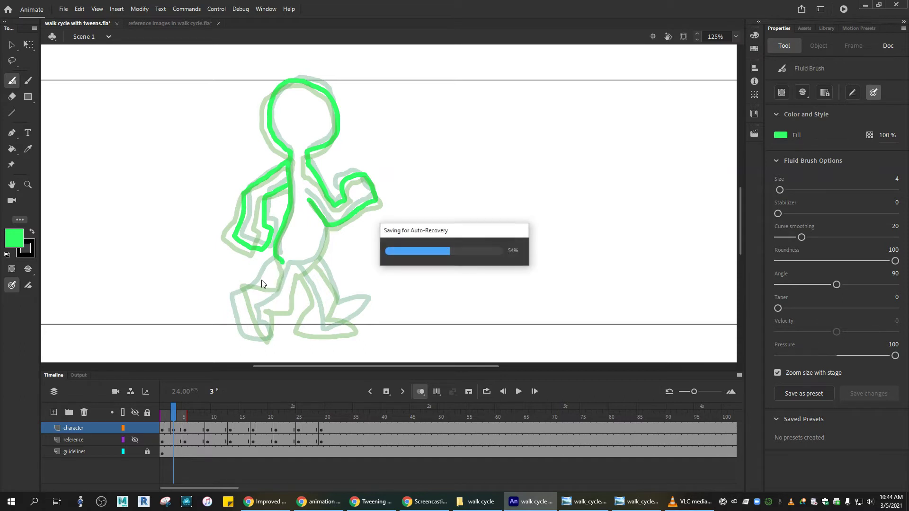
# Complete the frame 3 pose with the rear leg, hip, belly line and front leg, midway between the onion-skinned poses.
pyautogui.moveTo(283, 262); pyautogui.dragTo(272, 282)
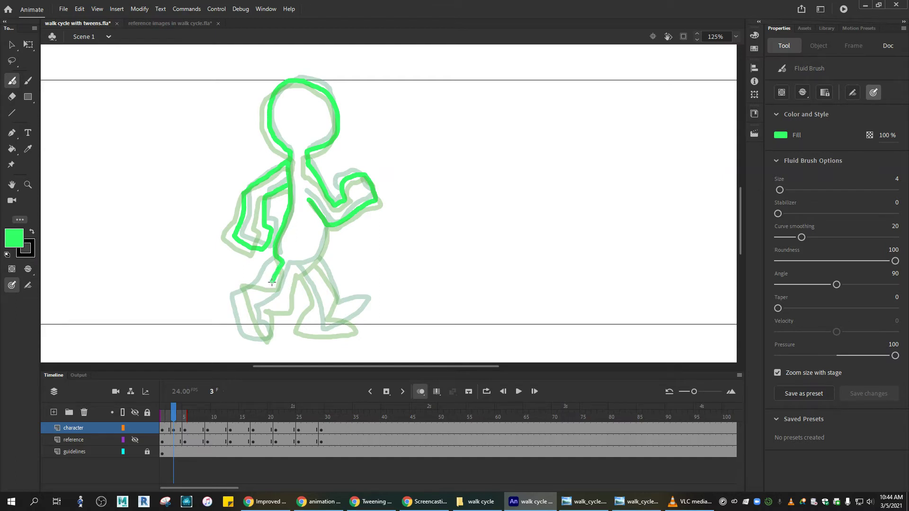
pyautogui.moveTo(270, 283); pyautogui.dragTo(236, 296)
pyautogui.moveTo(237, 295)
pyautogui.mouseDown()
pyautogui.moveTo(246, 329)
pyautogui.moveTo(261, 340)
pyautogui.moveTo(262, 306)
pyautogui.moveTo(287, 297)
pyautogui.moveTo(298, 270)
pyautogui.mouseUp()
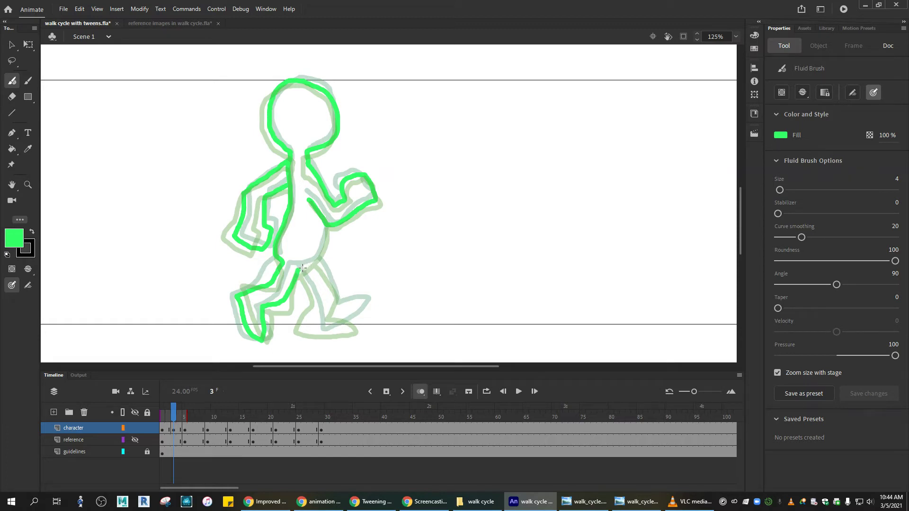
pyautogui.moveTo(298, 270)
pyautogui.mouseDown()
pyautogui.moveTo(318, 256)
pyautogui.moveTo(328, 226)
pyautogui.mouseUp()
pyautogui.moveTo(321, 266)
pyautogui.mouseDown()
pyautogui.moveTo(334, 313)
pyautogui.moveTo(368, 308)
pyautogui.mouseUp()
pyautogui.moveTo(299, 273)
pyautogui.mouseDown()
pyautogui.moveTo(315, 333)
pyautogui.moveTo(356, 322)
pyautogui.moveTo(370, 307)
pyautogui.mouseUp()
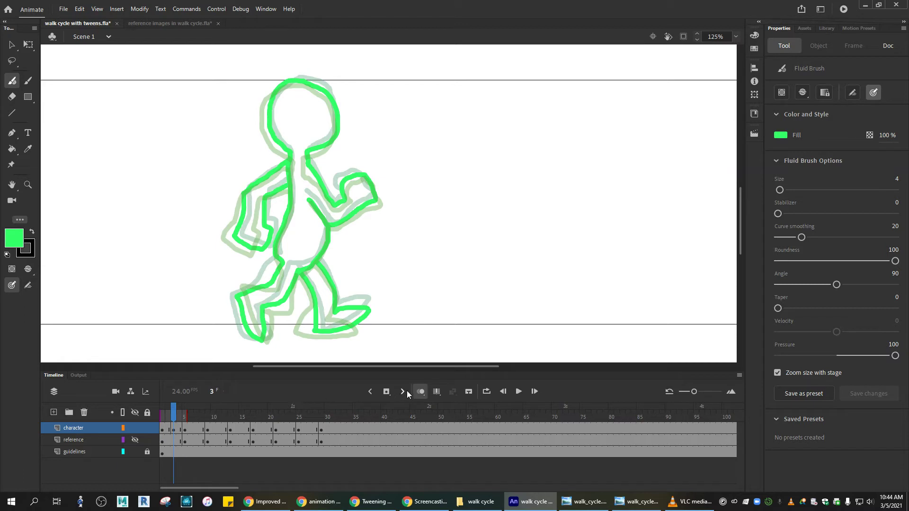
# Turn off onion skinning and compare the character poses on frames 1, 3 and 5 to check the in-between.
pyautogui.click(420, 392)
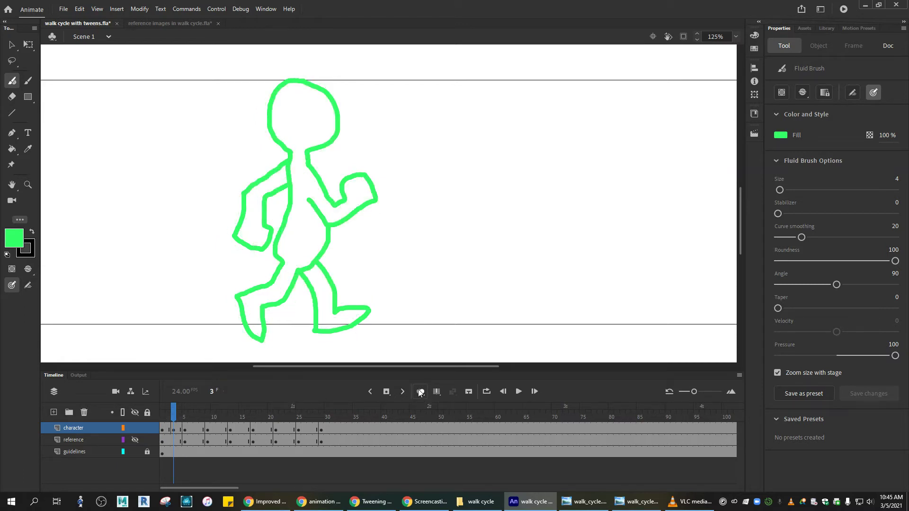
pyautogui.click(174, 430)
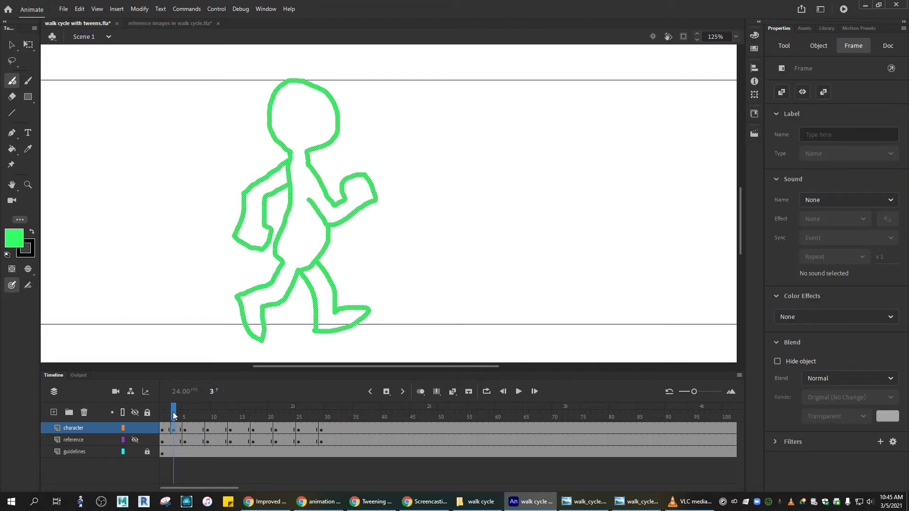
pyautogui.click(163, 431)
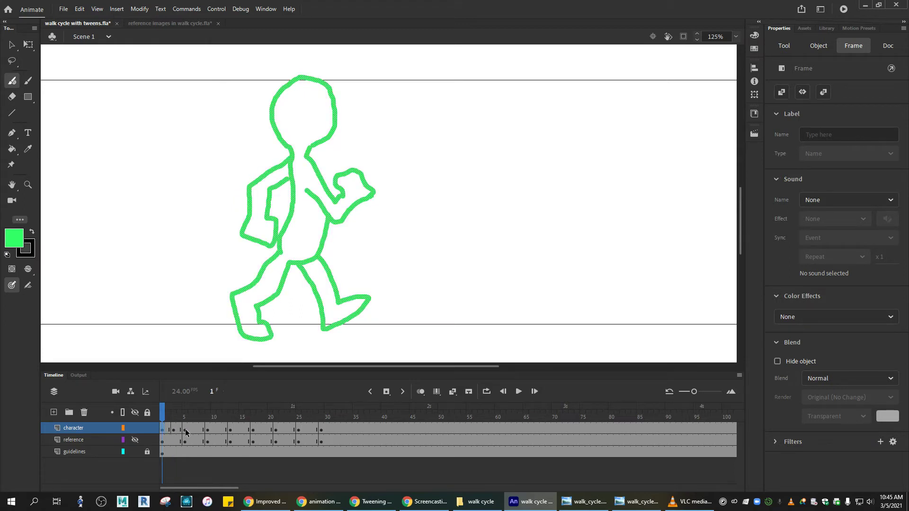
pyautogui.click(186, 430)
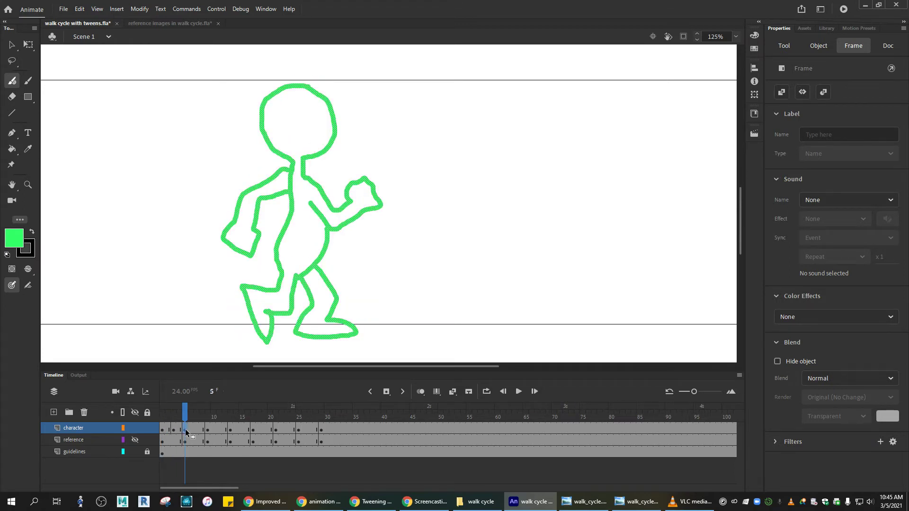
pyautogui.click(161, 430)
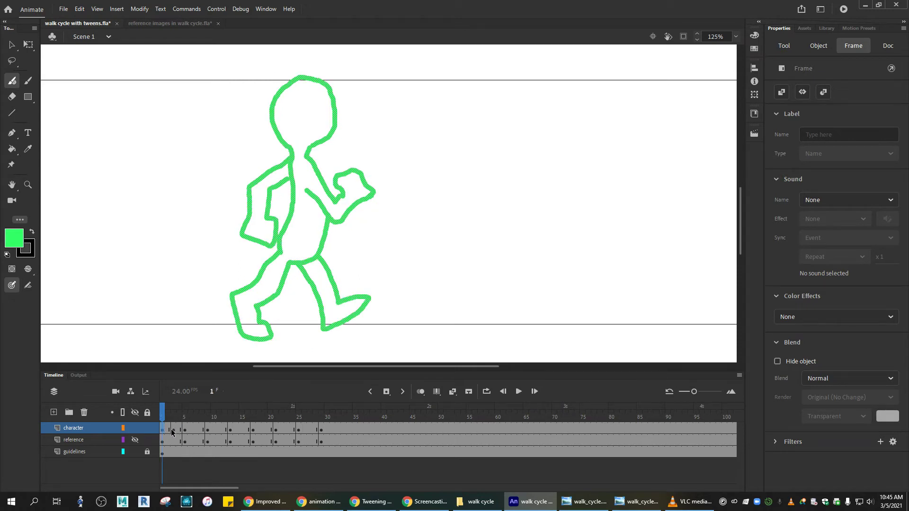
pyautogui.click(174, 430)
pyautogui.click(186, 431)
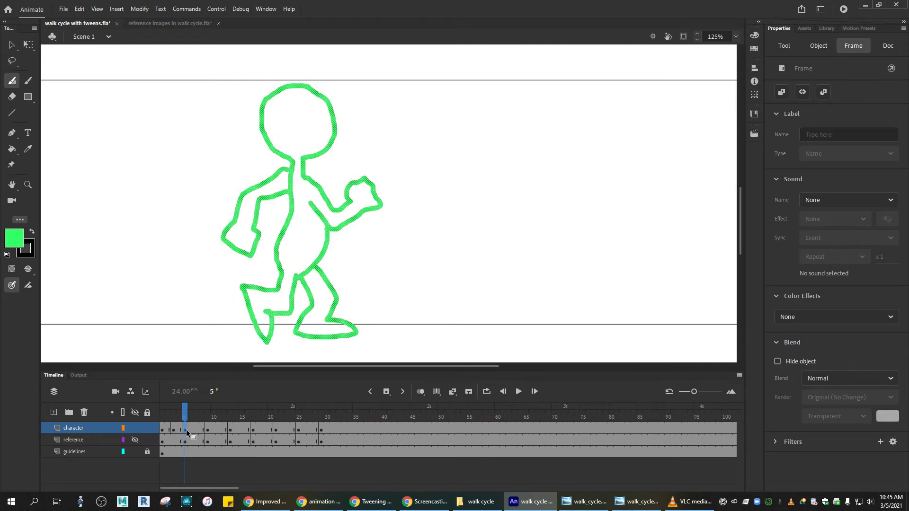
pyautogui.moveTo(186, 414)
pyautogui.mouseDown()
pyautogui.moveTo(162, 417)
pyautogui.moveTo(250, 420)
pyautogui.moveTo(171, 419)
pyautogui.moveTo(185, 421)
pyautogui.mouseUp()
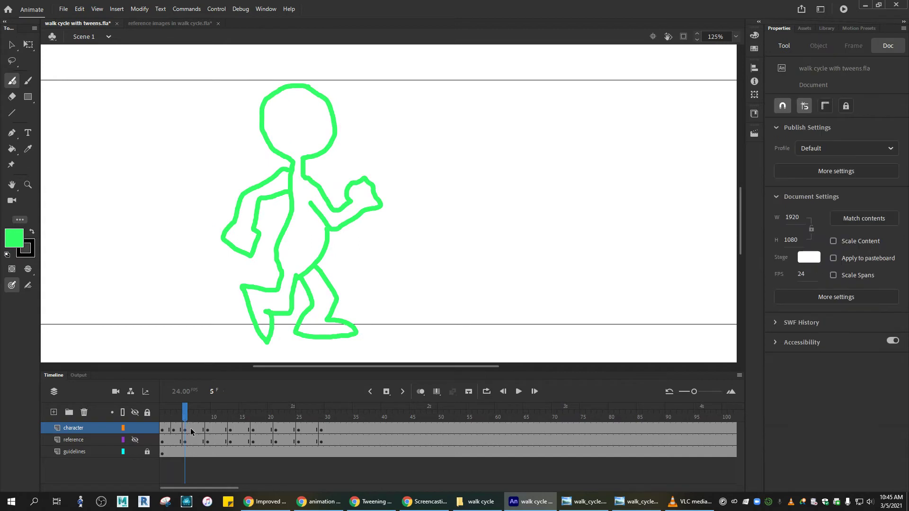
# Insert a blank keyframe at frame 7 of the character layer and turn on onion skinning around it.
pyautogui.click(193, 430)
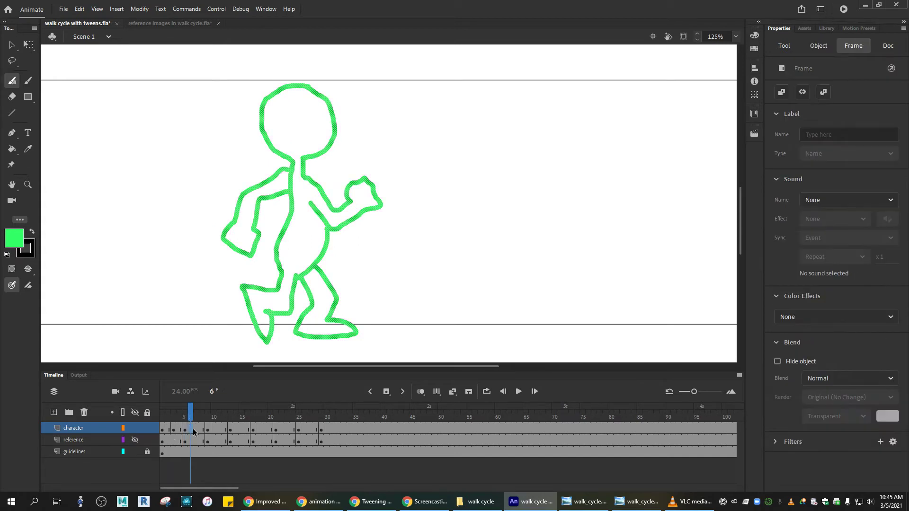
pyautogui.click(196, 430)
pyautogui.click(322, 430)
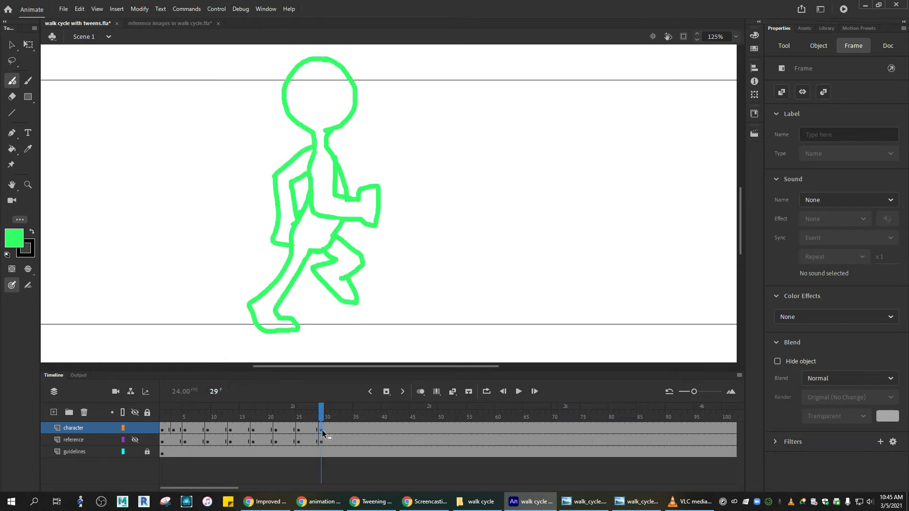
pyautogui.click(162, 429)
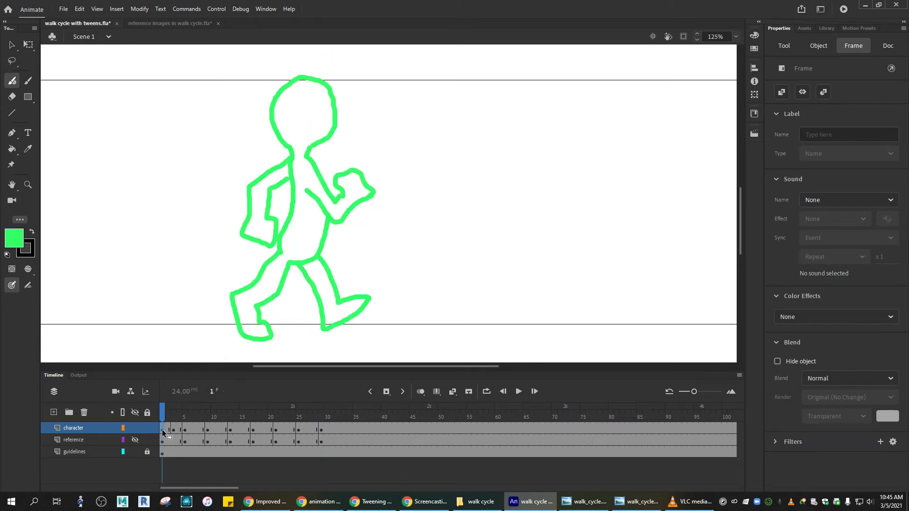
pyautogui.click(189, 430)
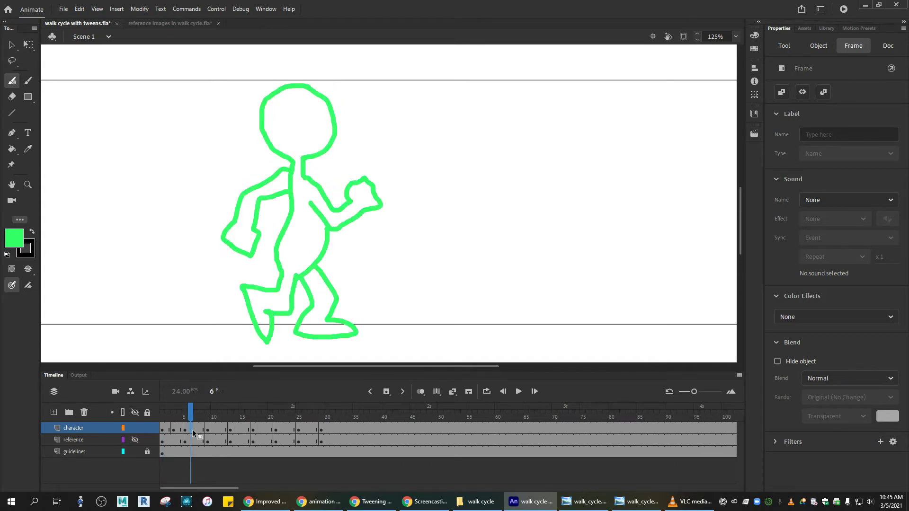
pyautogui.click(197, 430)
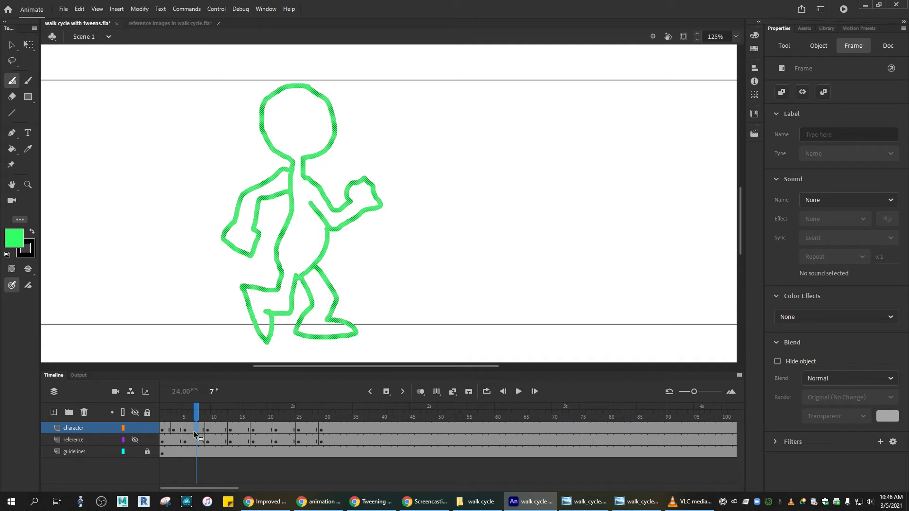
pyautogui.click(197, 429)
pyautogui.press('F7')
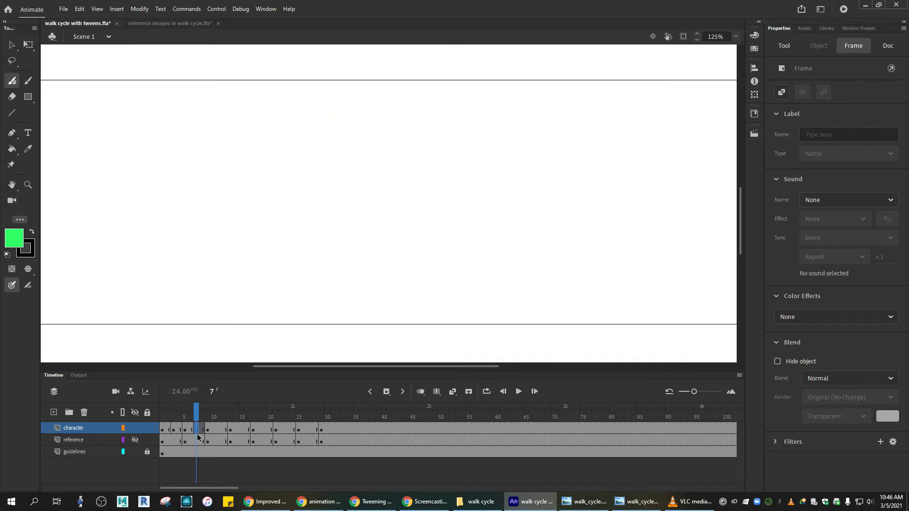
pyautogui.click(419, 393)
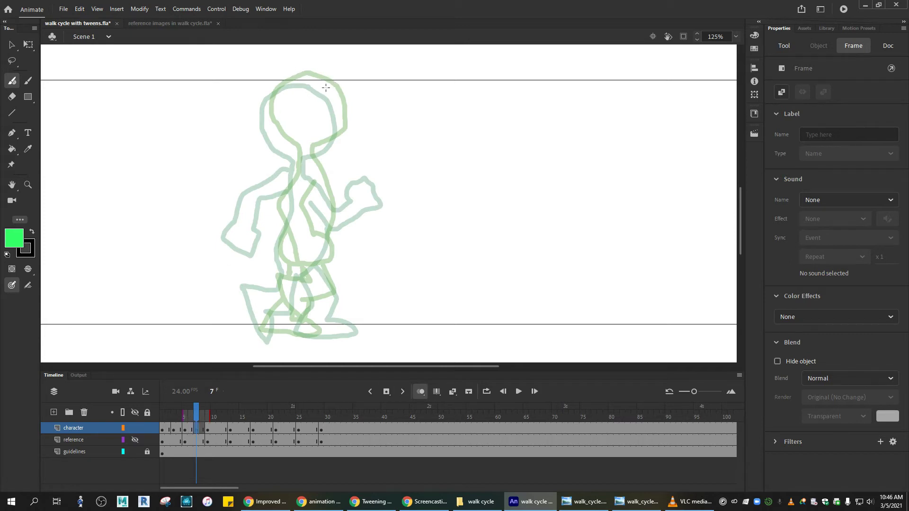
# Draw the head, neck and front arm on frame 7, midway between the onion-skinned poses of frames 5 and 9.
pyautogui.moveTo(327, 87)
pyautogui.mouseDown()
pyautogui.moveTo(293, 80)
pyautogui.moveTo(267, 100)
pyautogui.moveTo(280, 142)
pyautogui.moveTo(297, 150)
pyautogui.mouseUp()
pyautogui.moveTo(325, 85)
pyautogui.mouseDown()
pyautogui.moveTo(341, 113)
pyautogui.moveTo(339, 138)
pyautogui.moveTo(292, 162)
pyautogui.moveTo(289, 184)
pyautogui.mouseUp()
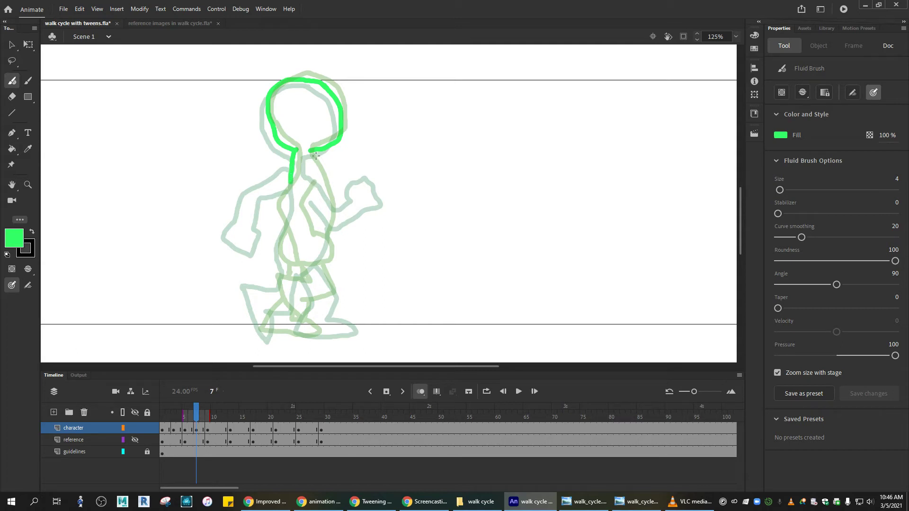
pyautogui.moveTo(311, 151); pyautogui.dragTo(310, 165)
pyautogui.moveTo(311, 177)
pyautogui.mouseDown()
pyautogui.moveTo(332, 220)
pyautogui.moveTo(350, 228)
pyautogui.mouseUp()
pyautogui.moveTo(303, 206)
pyautogui.mouseDown()
pyautogui.moveTo(330, 244)
pyautogui.moveTo(345, 246)
pyautogui.moveTo(352, 222)
pyautogui.moveTo(369, 218)
pyautogui.moveTo(373, 245)
pyautogui.moveTo(339, 243)
pyautogui.mouseUp()
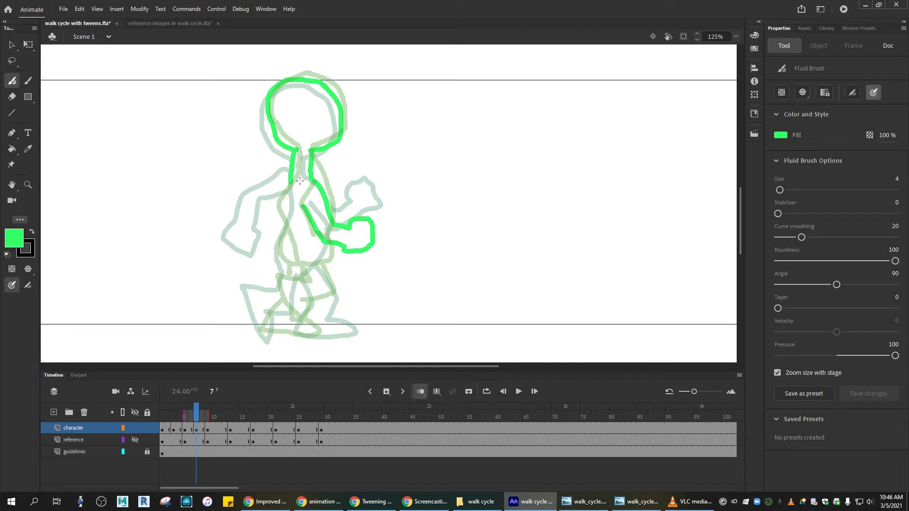
# Draw the back line of the torso and the rear arm on frame 7 between the onion-skinned poses.
pyautogui.moveTo(289, 182); pyautogui.dragTo(292, 190)
pyautogui.moveTo(292, 188); pyautogui.dragTo(291, 263)
pyautogui.moveTo(282, 178)
pyautogui.mouseDown()
pyautogui.moveTo(257, 204)
pyautogui.moveTo(256, 254)
pyautogui.moveTo(275, 252)
pyautogui.moveTo(272, 214)
pyautogui.moveTo(292, 196)
pyautogui.mouseUp()
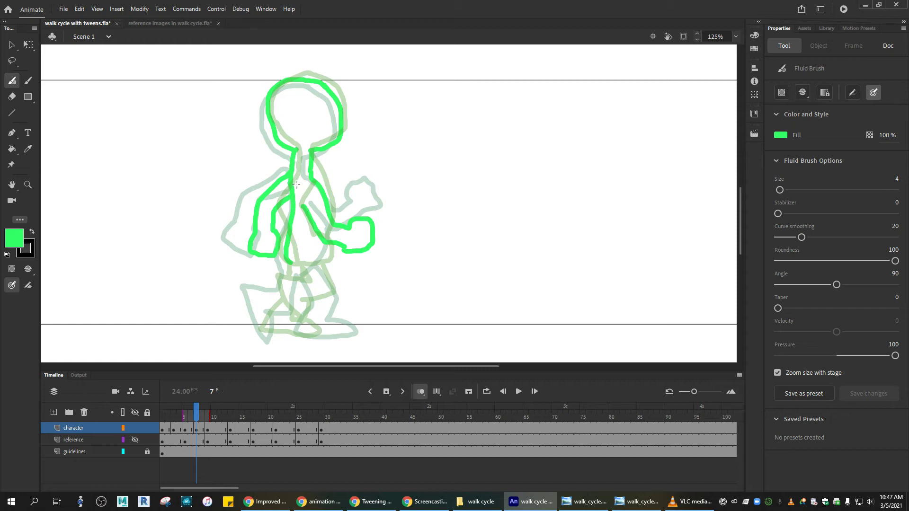
# Compare the poses on frames 9, 5 and 7 without onion skinning, then restore onion skinning around frame 7.
pyautogui.click(207, 431)
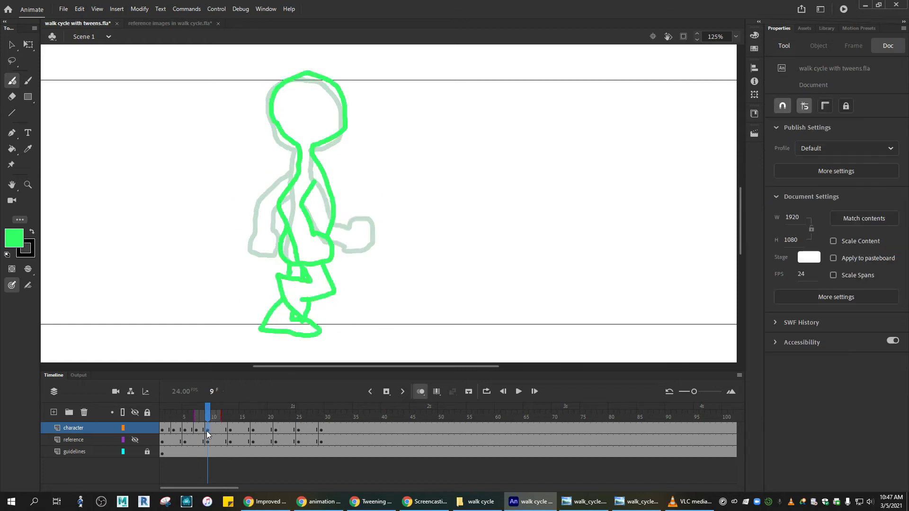
pyautogui.click(420, 391)
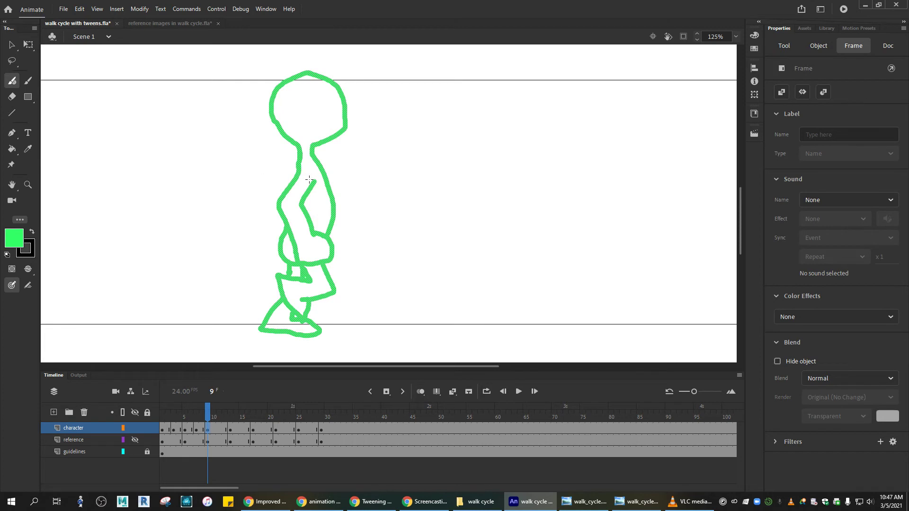
pyautogui.click(187, 434)
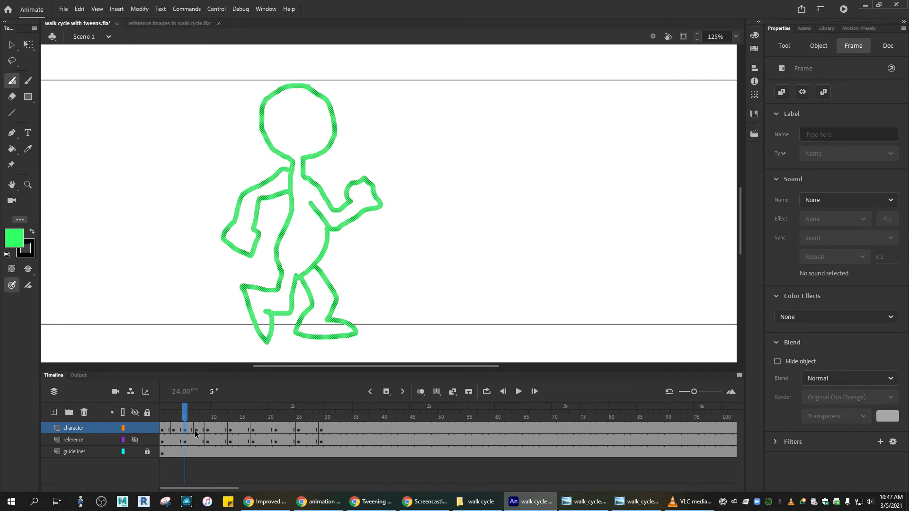
pyautogui.click(195, 433)
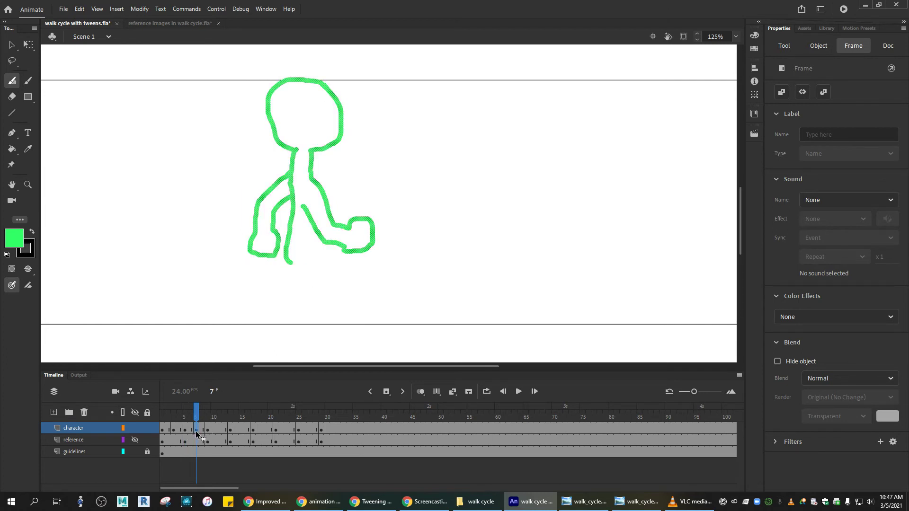
pyautogui.click(420, 392)
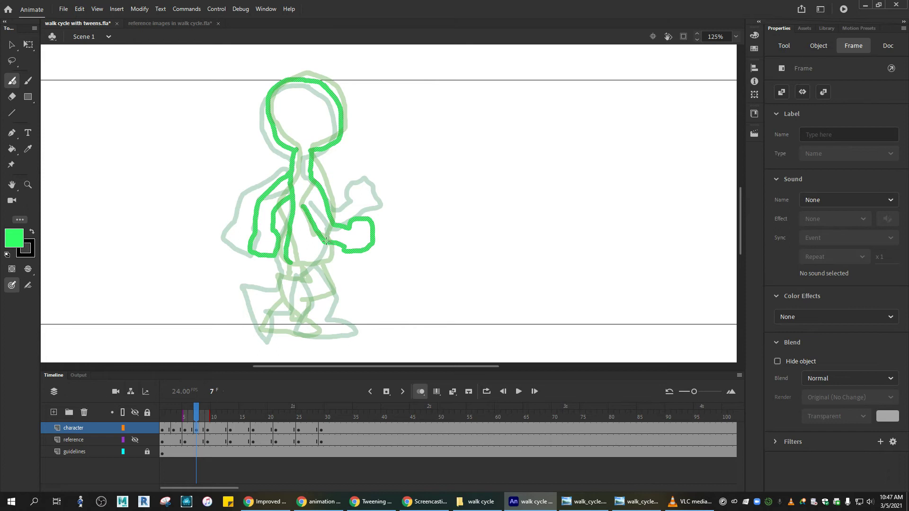
# Draw the belly line and the front leg with its foot on frame 7, midway between the onion-skinned poses.
pyautogui.moveTo(326, 241); pyautogui.dragTo(319, 273)
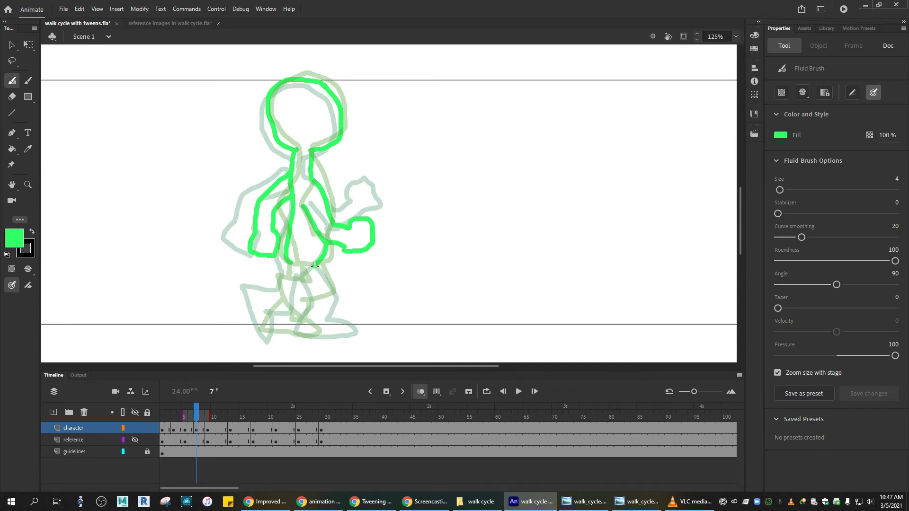
pyautogui.moveTo(314, 267); pyautogui.dragTo(318, 320)
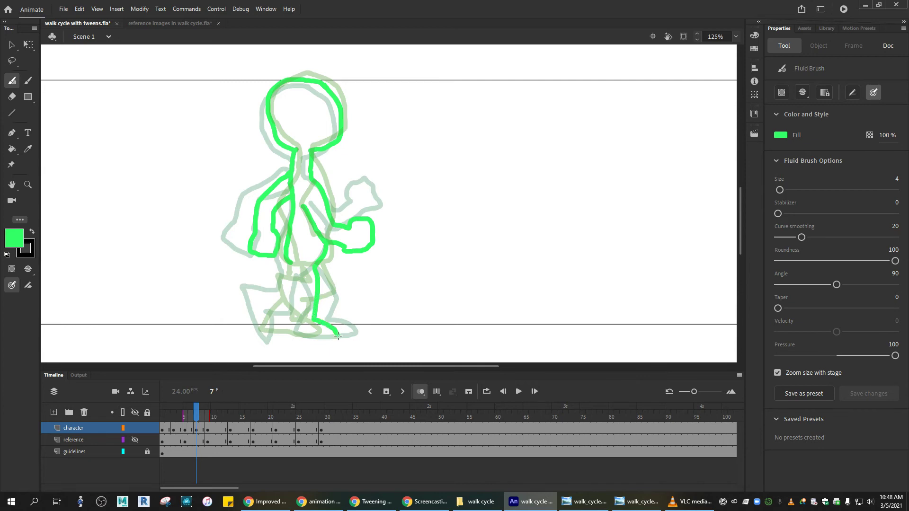
pyautogui.moveTo(338, 336)
pyautogui.mouseDown()
pyautogui.moveTo(290, 333)
pyautogui.moveTo(303, 290)
pyautogui.mouseUp()
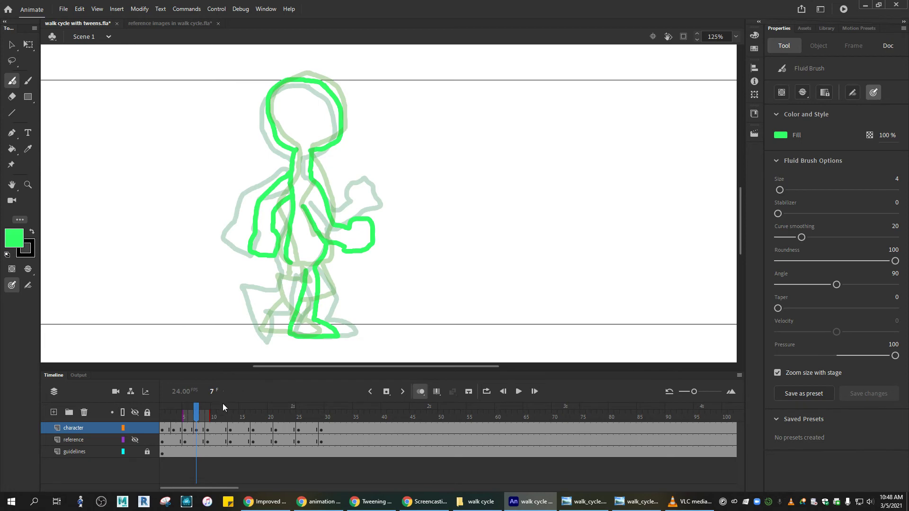
# Check the unfinished frame 7 against the poses on frames 9 and 5 without onion skinning, ending with onion skinning back on.
pyautogui.click(421, 392)
pyautogui.click(208, 431)
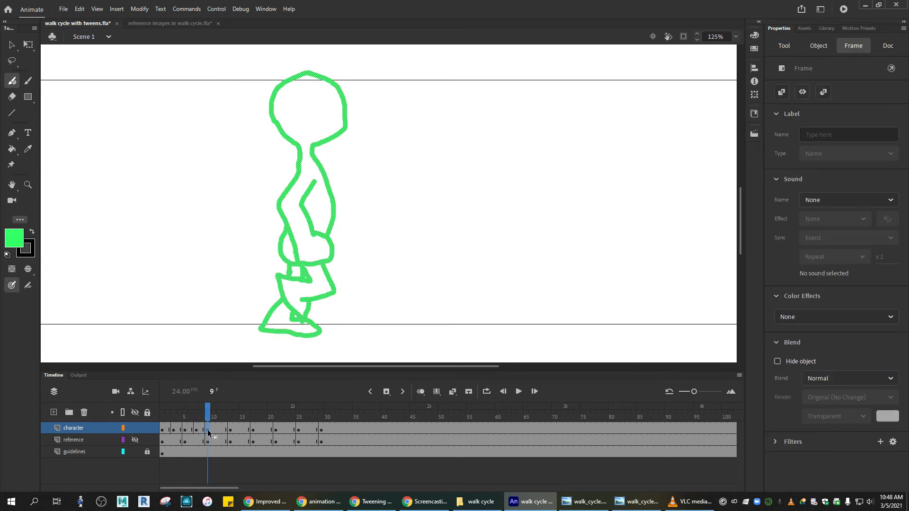
pyautogui.click(184, 431)
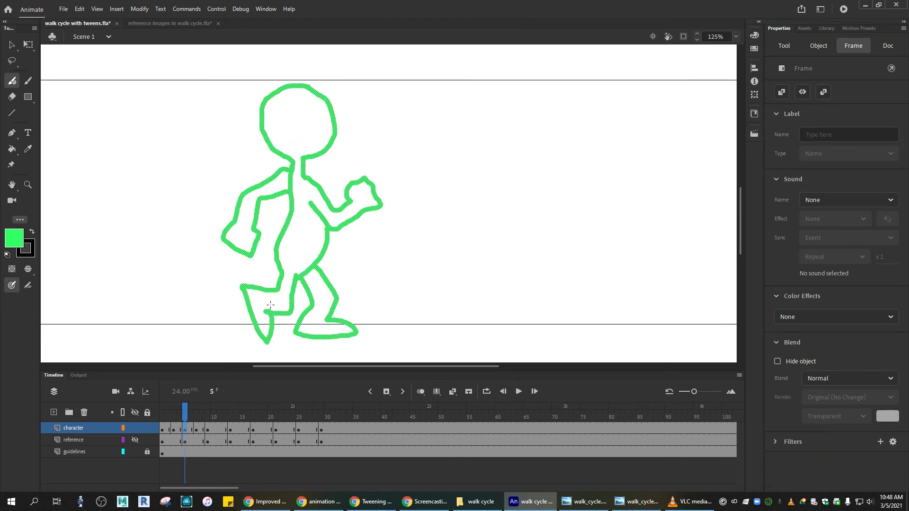
pyautogui.click(207, 431)
pyautogui.click(196, 430)
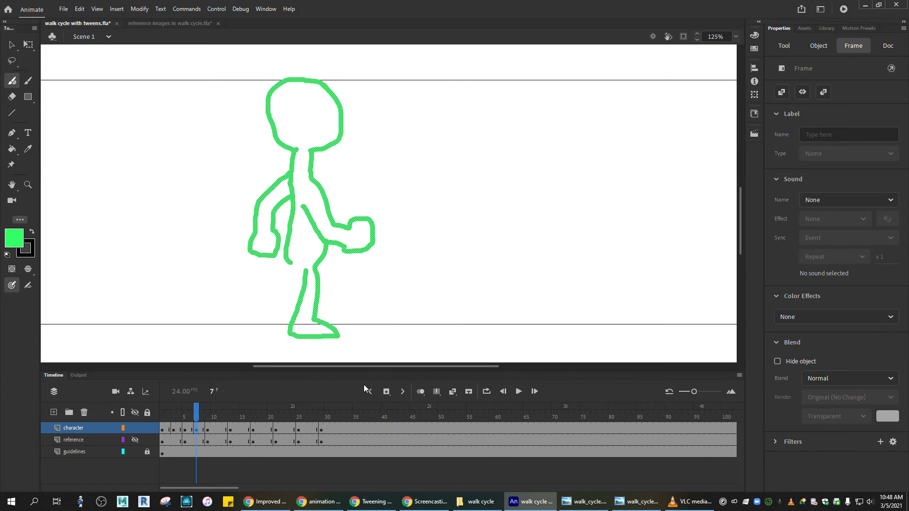
pyautogui.click(419, 392)
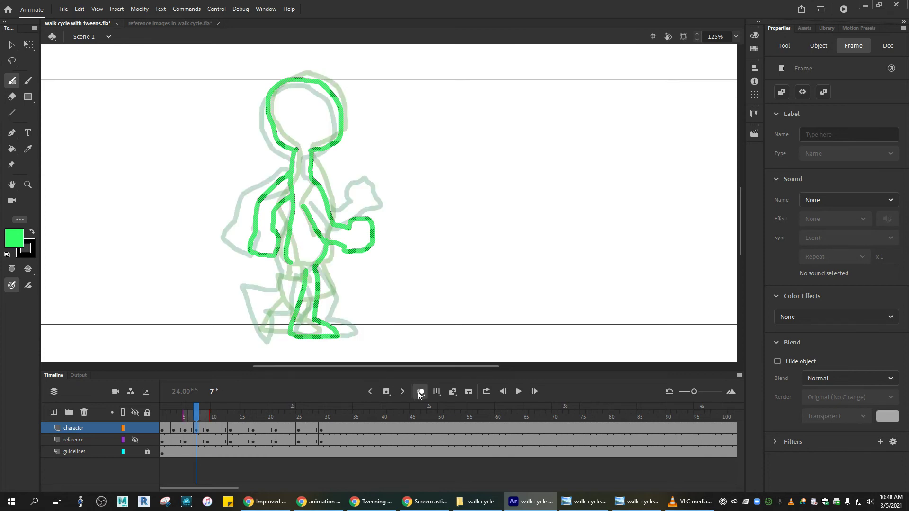
# Draw the rear leg with its foot on frame 7 and erase the overlapping lines where the two legs cross.
pyautogui.click(318, 263)
pyautogui.press('Escape')
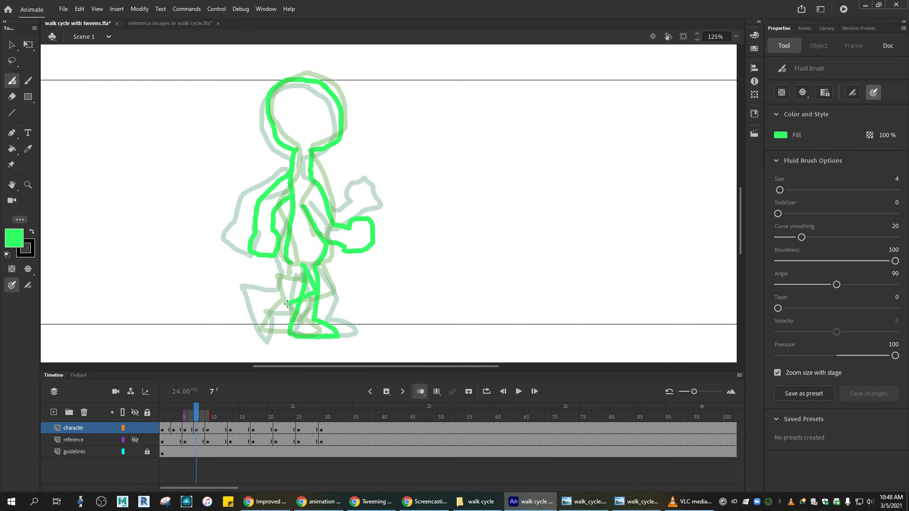
pyautogui.moveTo(288, 307)
pyautogui.mouseDown()
pyautogui.moveTo(280, 332)
pyautogui.moveTo(269, 285)
pyautogui.moveTo(294, 282)
pyautogui.moveTo(288, 260)
pyautogui.moveTo(311, 282)
pyautogui.mouseUp()
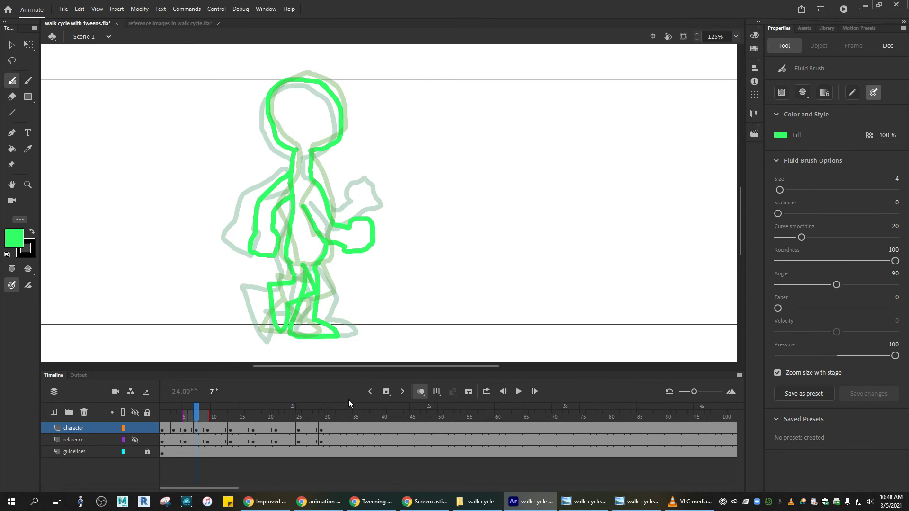
pyautogui.click(420, 391)
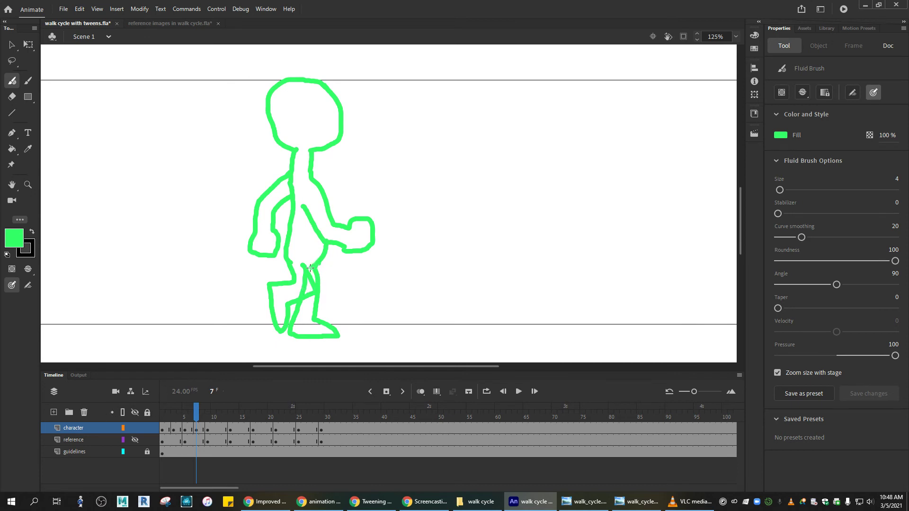
pyautogui.click(13, 98)
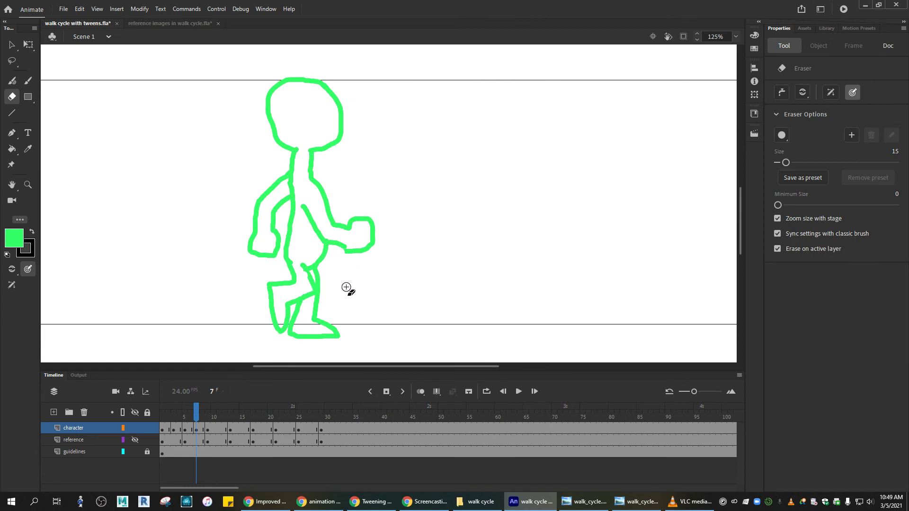
# Compare the finished in-between on frame 7 with the key poses on frames 5 and 9.
pyautogui.moveTo(199, 420)
pyautogui.mouseDown()
pyautogui.moveTo(182, 412)
pyautogui.moveTo(217, 408)
pyautogui.moveTo(165, 411)
pyautogui.moveTo(185, 411)
pyautogui.mouseUp()
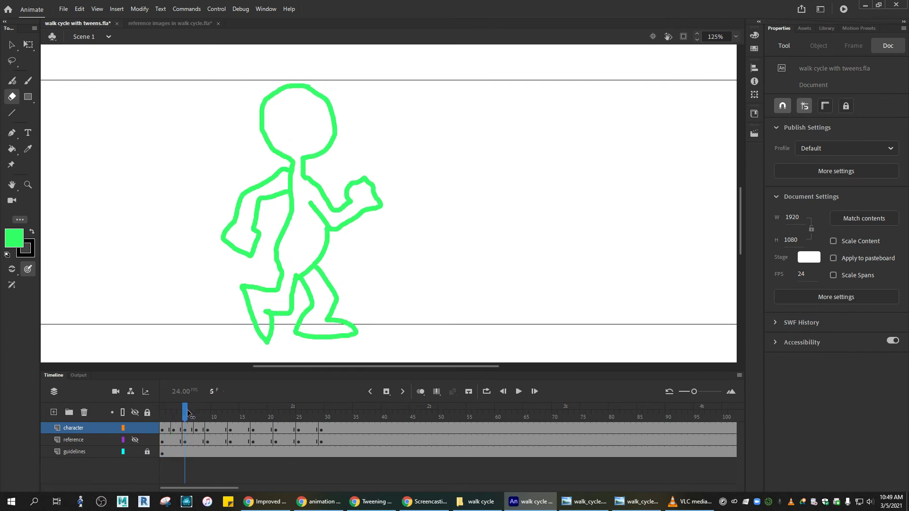
pyautogui.click(209, 429)
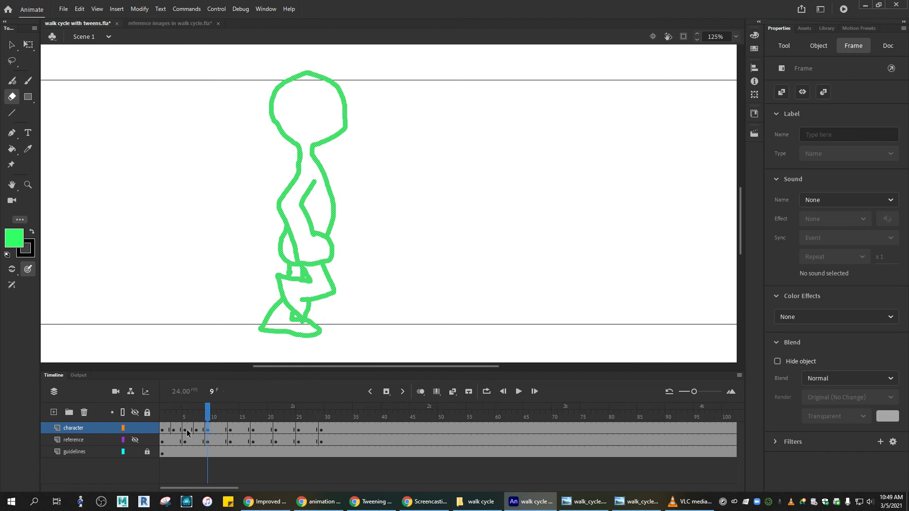
pyautogui.click(185, 430)
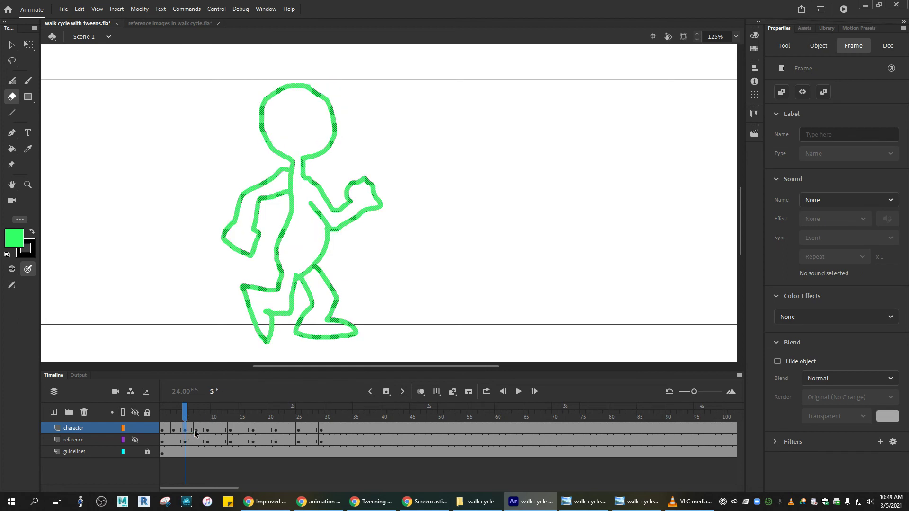
pyautogui.click(195, 432)
pyautogui.click(209, 432)
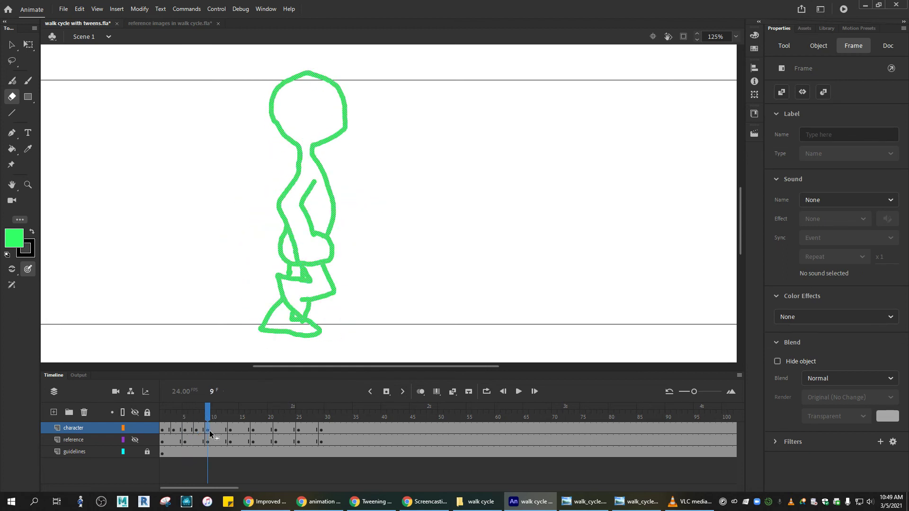
# Insert a keyframe on frame 11 of the character layer, between the key poses on frames 9 and 13.
pyautogui.moveTo(209, 410); pyautogui.dragTo(207, 428)
pyautogui.click(218, 434)
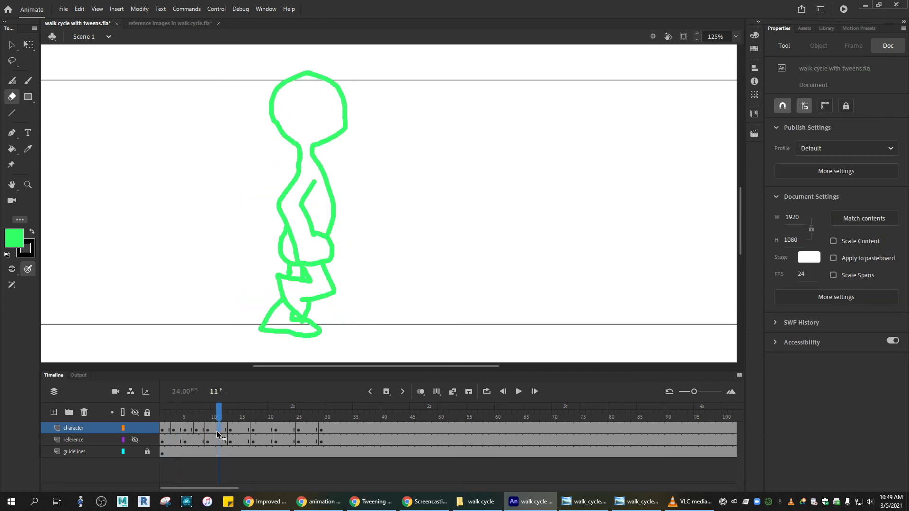
pyautogui.click(217, 433)
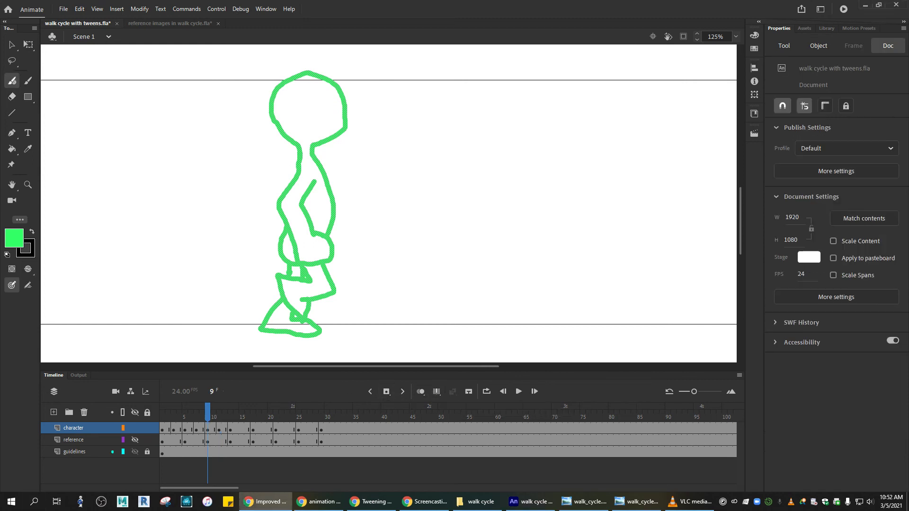
pyautogui.moveTo(209, 417); pyautogui.dragTo(243, 433)
pyautogui.click(219, 429)
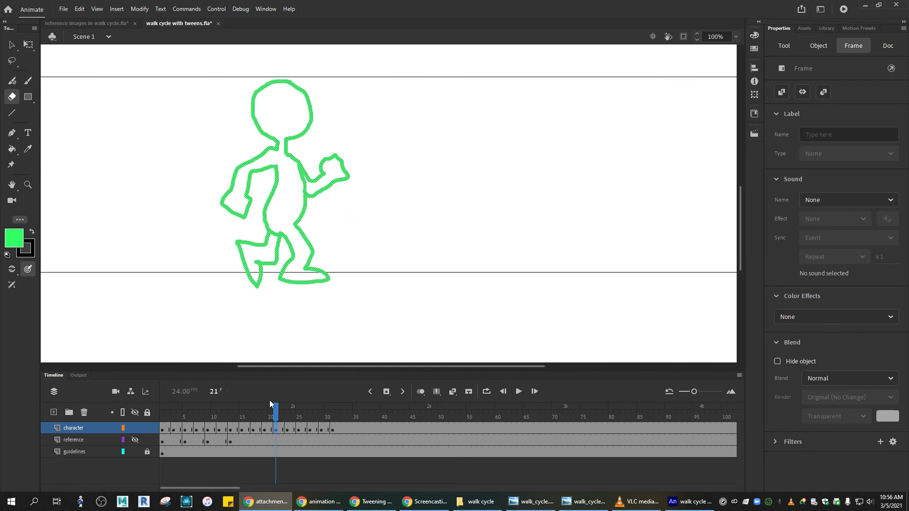
# Review the key poses of the walk cycle on frames 1, 5, 9, 13, 17, 21, 25 and 29.
pyautogui.moveTo(276, 417); pyautogui.dragTo(210, 419)
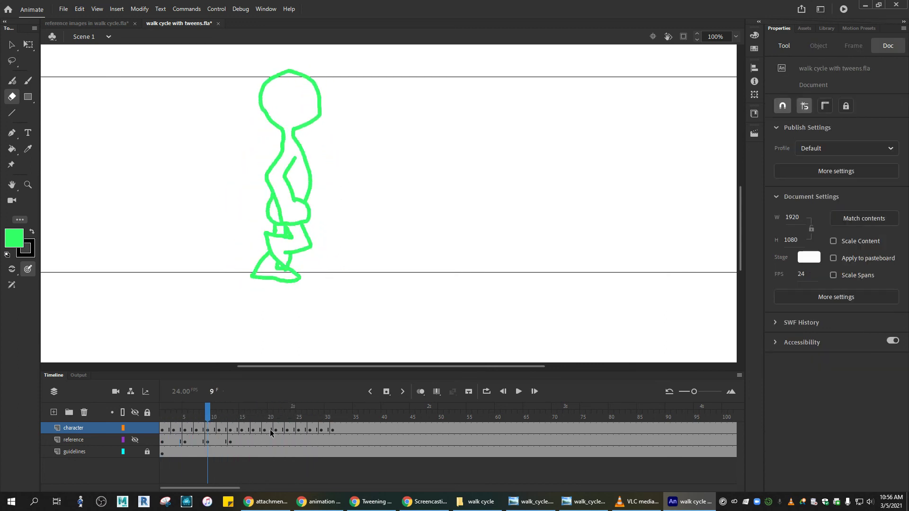
pyautogui.click(164, 431)
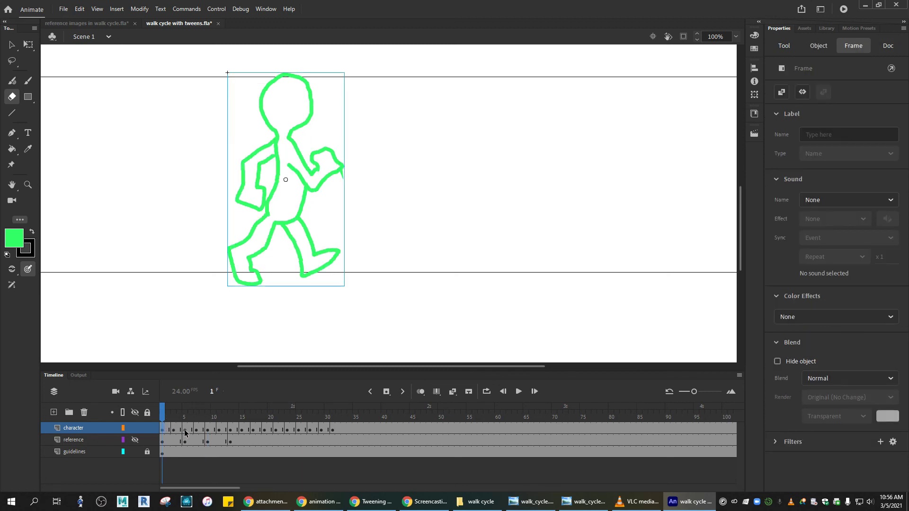
pyautogui.click(185, 431)
pyautogui.click(208, 431)
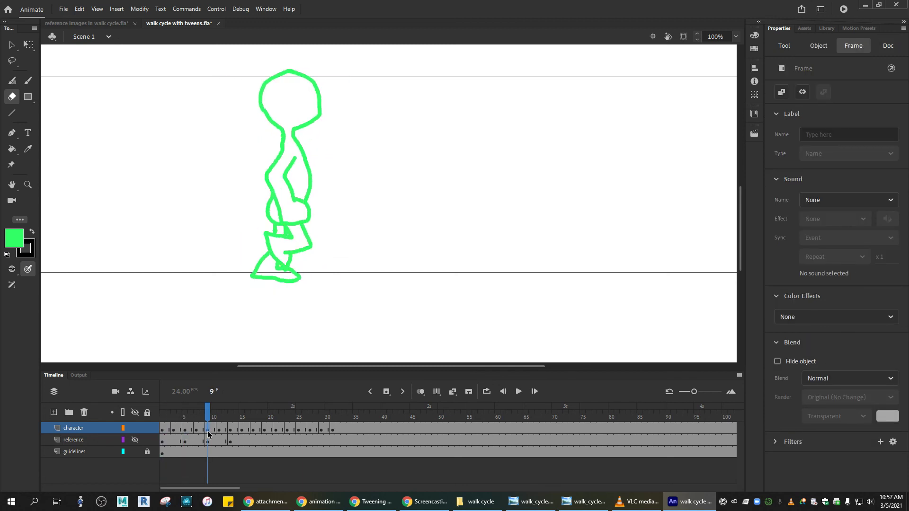
pyautogui.click(231, 431)
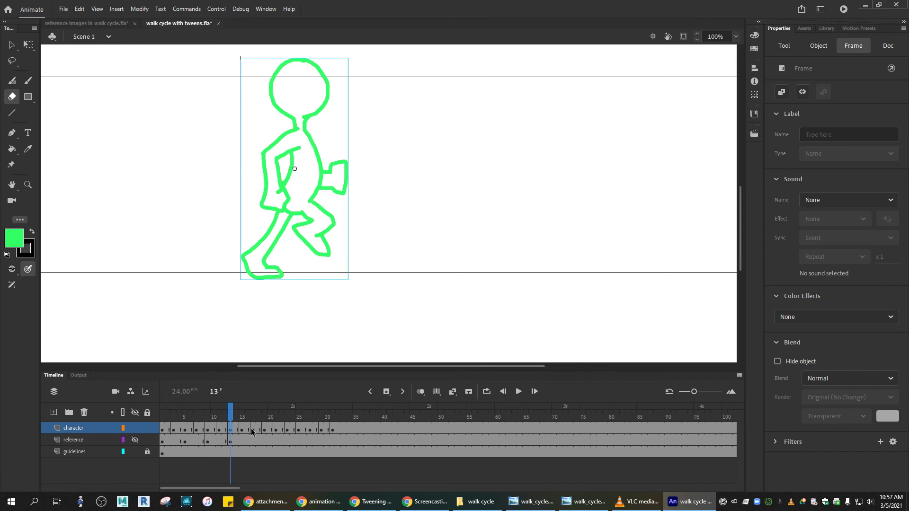
pyautogui.click(254, 431)
pyautogui.click(276, 431)
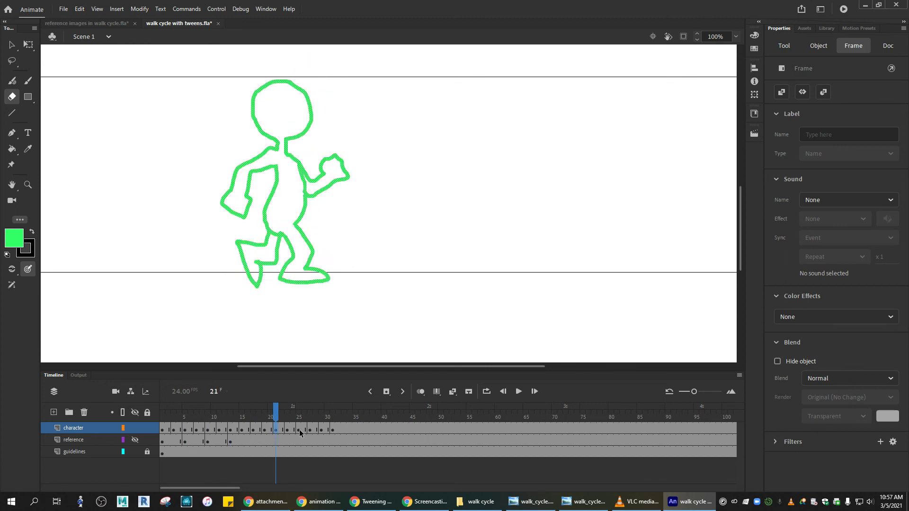
pyautogui.click(299, 431)
pyautogui.click(320, 431)
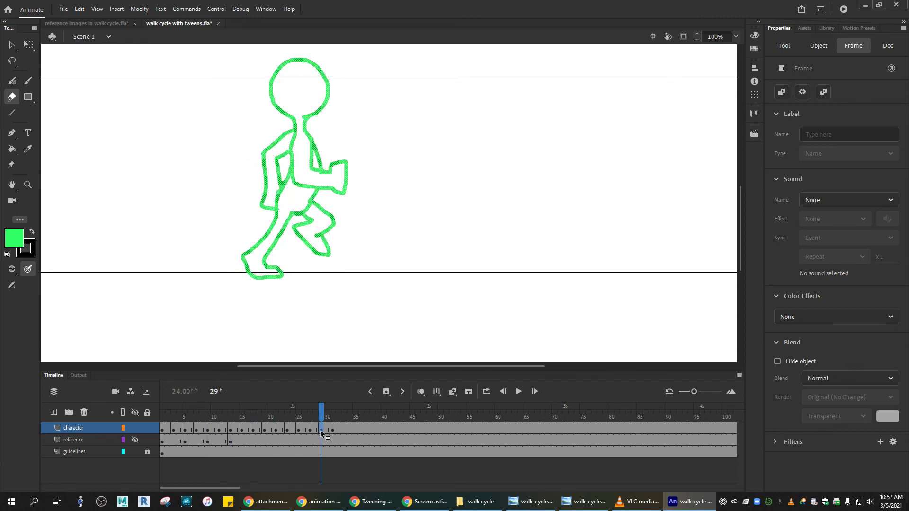
# Review the in-between poses on frames 3, 7, 11, 15, 19, 23, 27 and 31.
pyautogui.click(174, 431)
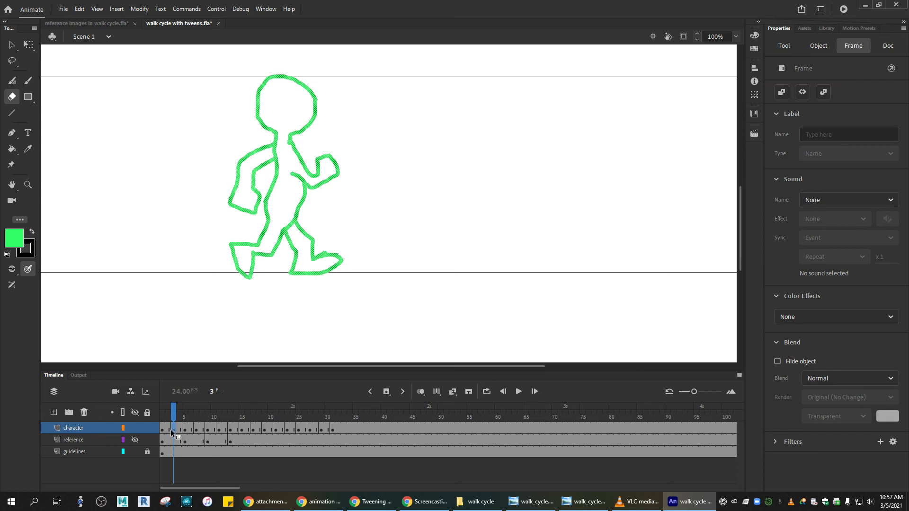
pyautogui.click(195, 430)
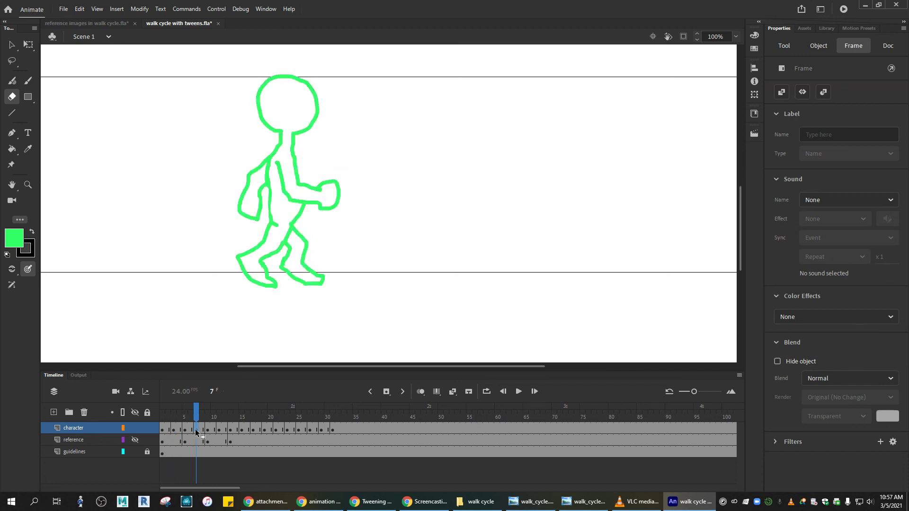
pyautogui.click(219, 431)
pyautogui.click(241, 430)
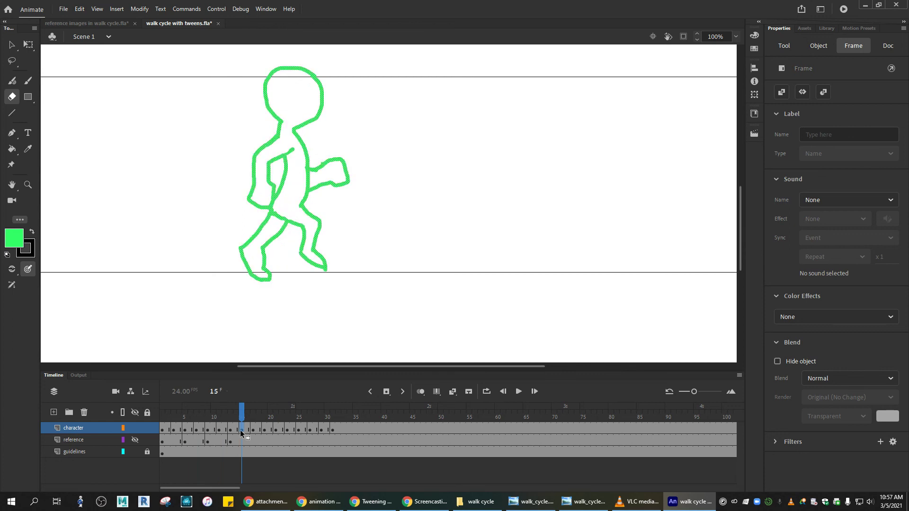
pyautogui.click(265, 430)
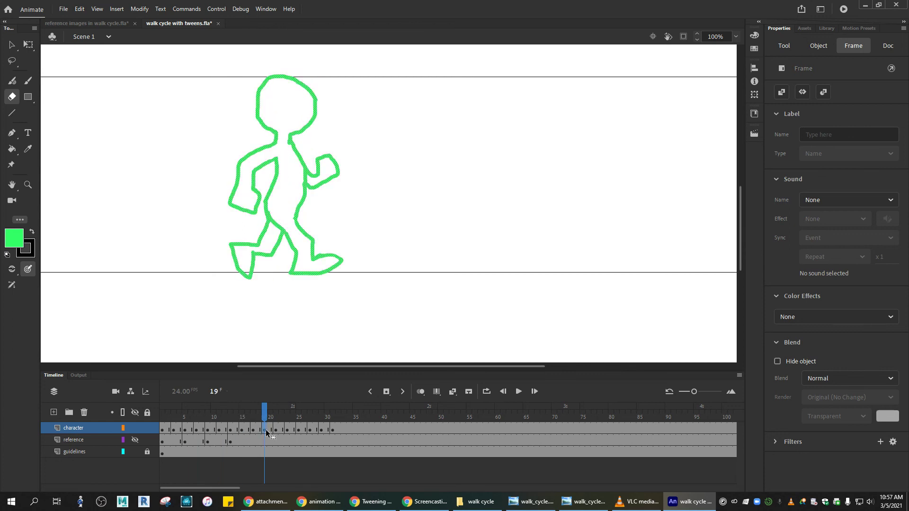
pyautogui.click(286, 431)
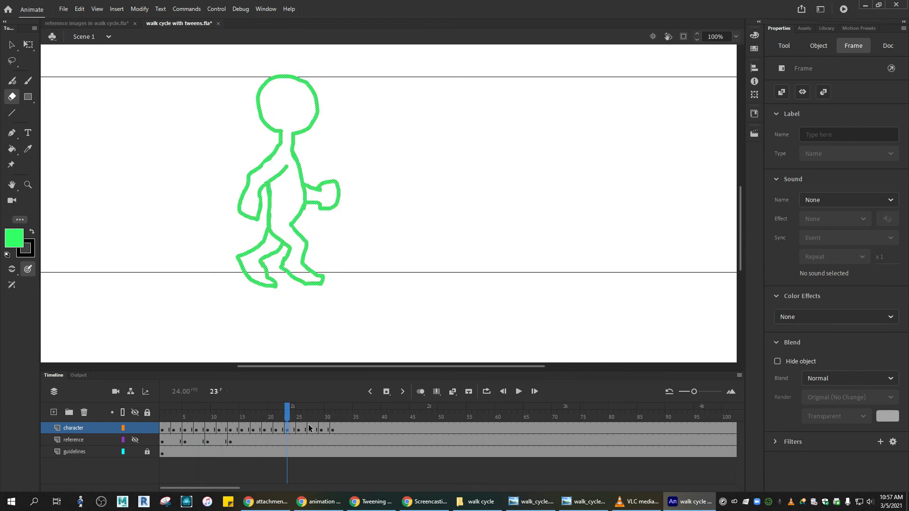
pyautogui.click(310, 431)
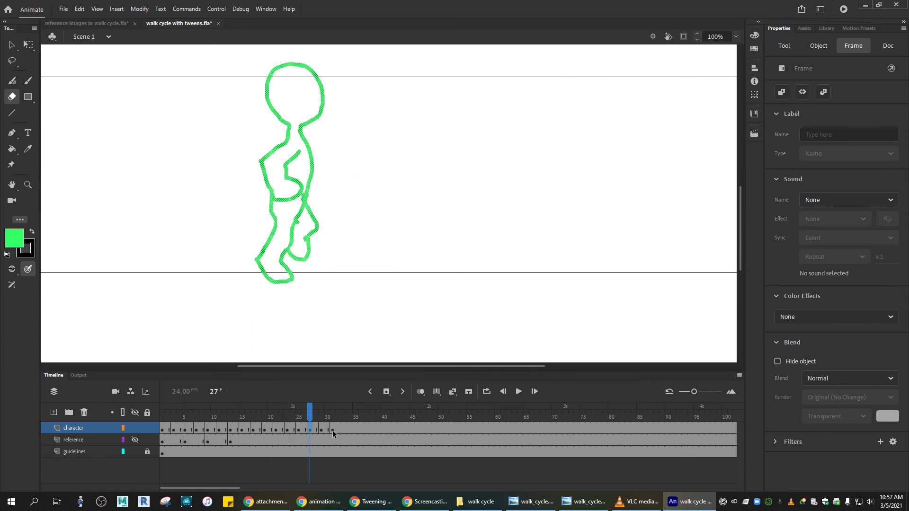
pyautogui.click(333, 430)
# Break apart the character symbol on frame 1 and erase the stray line sticking out below the front fist.
pyautogui.moveTo(331, 415); pyautogui.dragTo(162, 417)
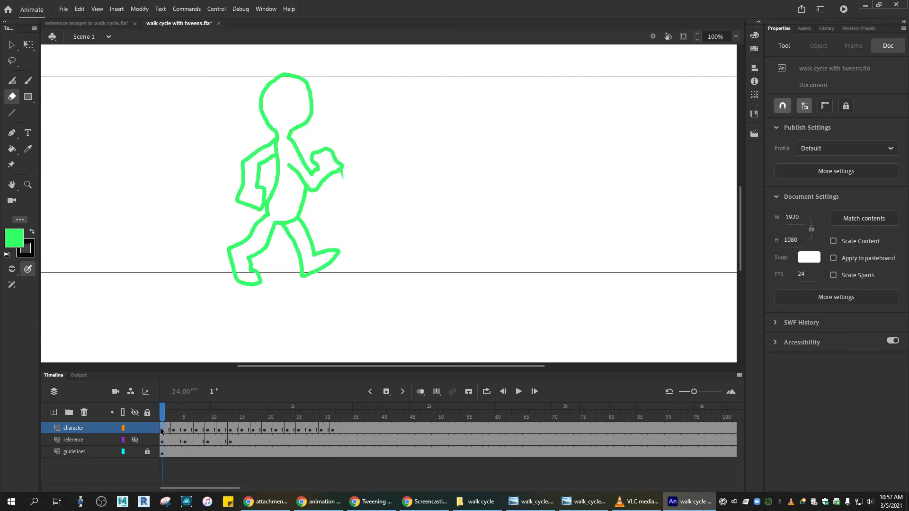
pyautogui.click(162, 429)
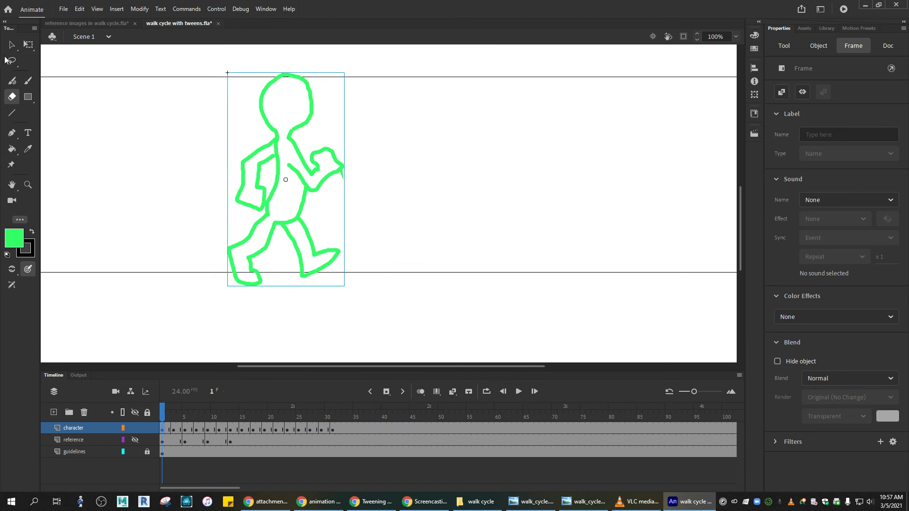
pyautogui.click(12, 44)
pyautogui.click(276, 186)
pyautogui.rightClick(276, 185)
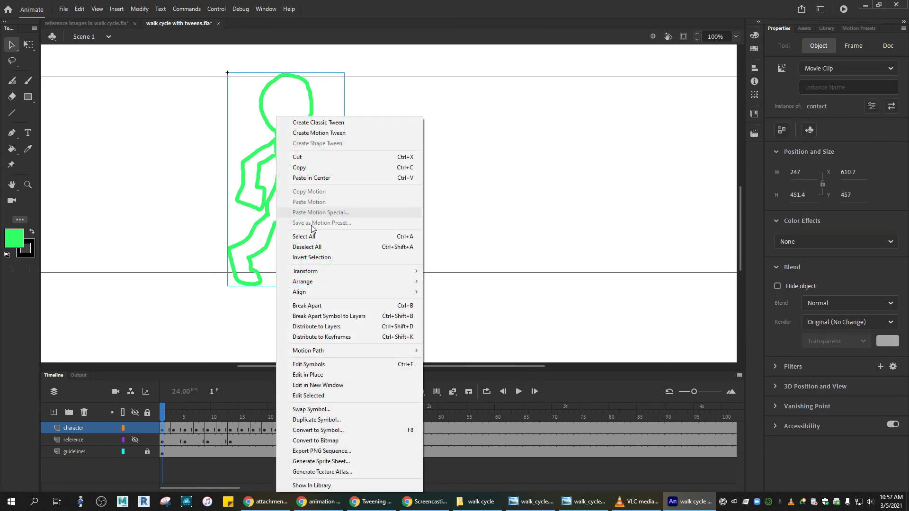
pyautogui.click(303, 305)
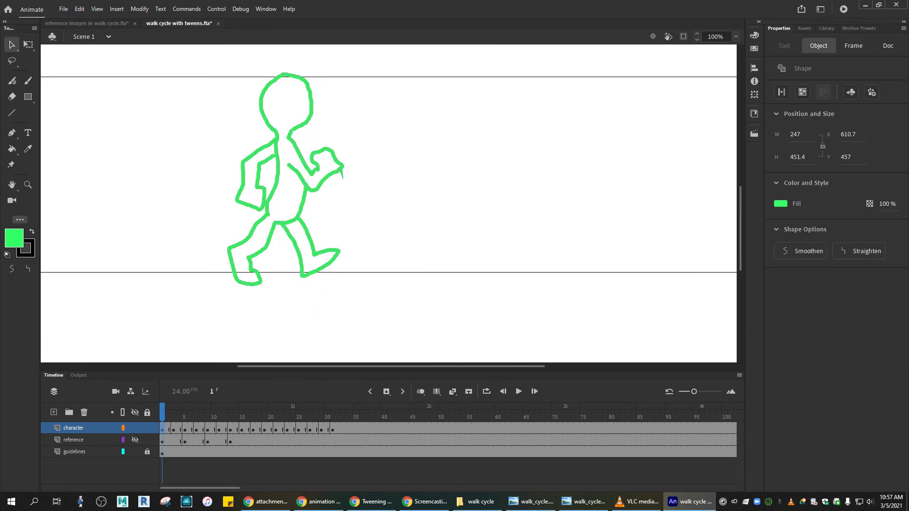
pyautogui.press('e')
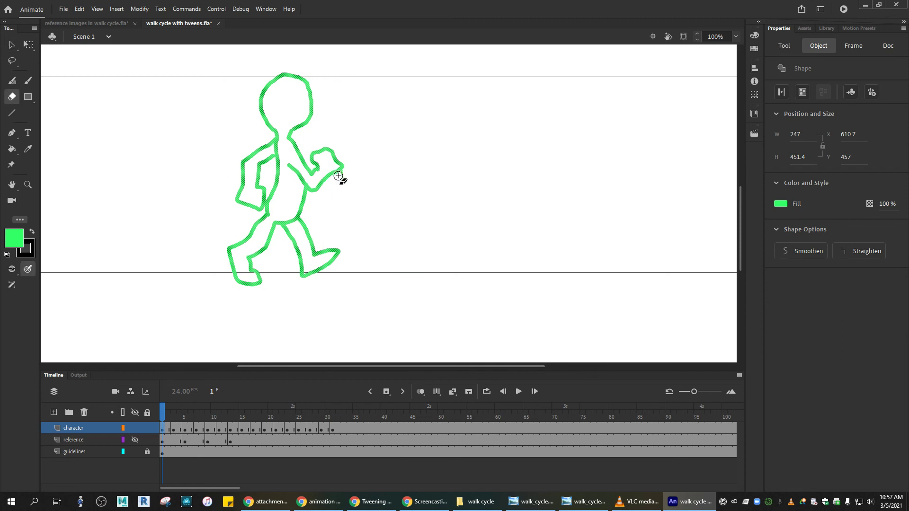
pyautogui.click(344, 173)
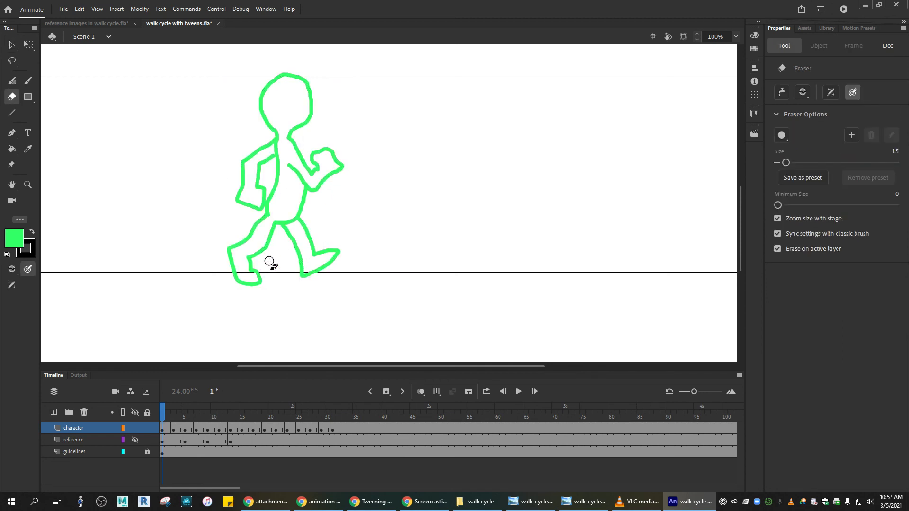
# Scrub through the walk cycle from frame 1 to check the motion.
pyautogui.moveTo(162, 417)
pyautogui.mouseDown()
pyautogui.moveTo(278, 412)
pyautogui.moveTo(161, 415)
pyautogui.mouseUp()
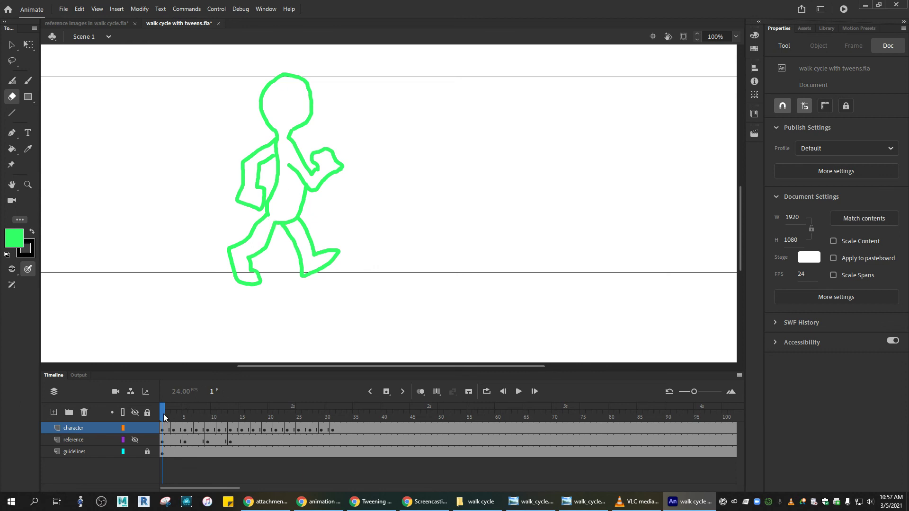
pyautogui.moveTo(163, 414); pyautogui.dragTo(191, 415)
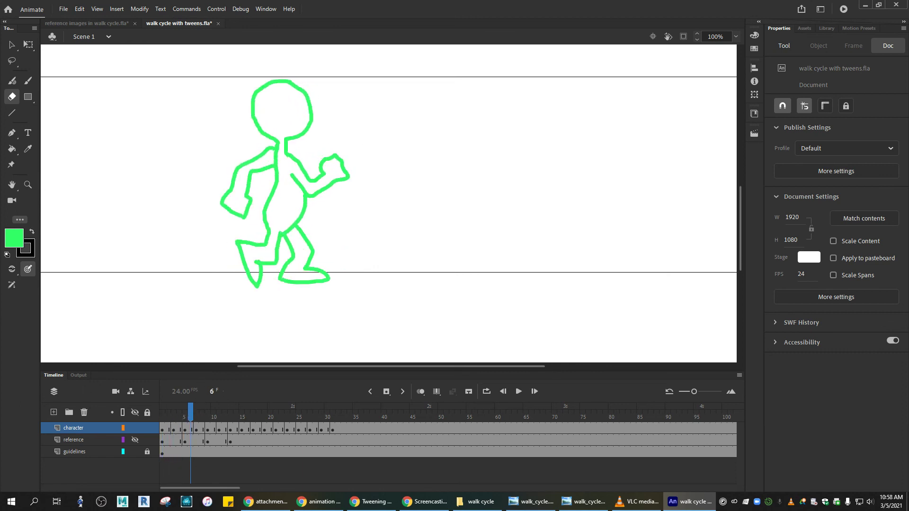